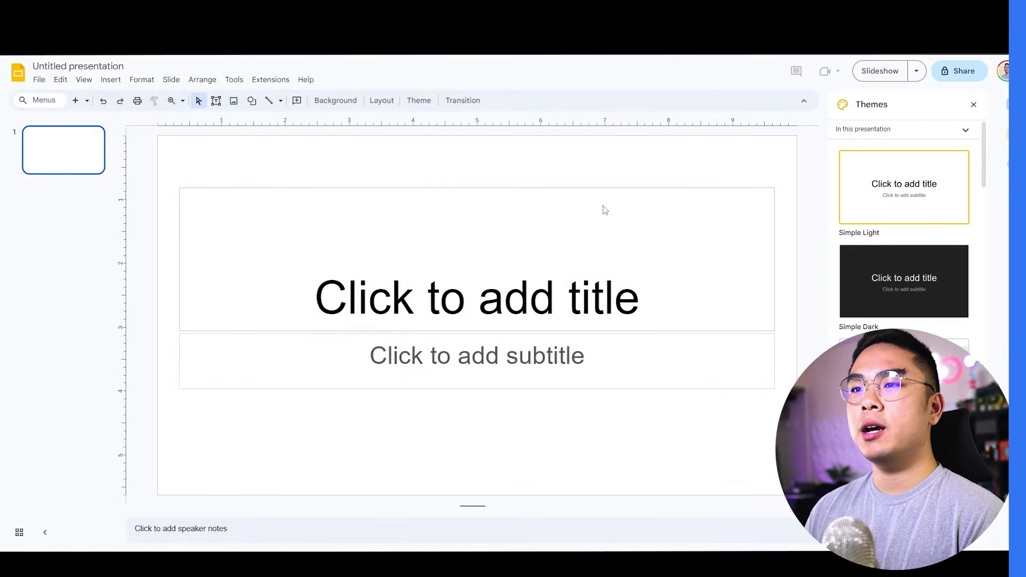
Step: Title the first slide 'Quiz Game' in bold Poppins
click(574, 284)
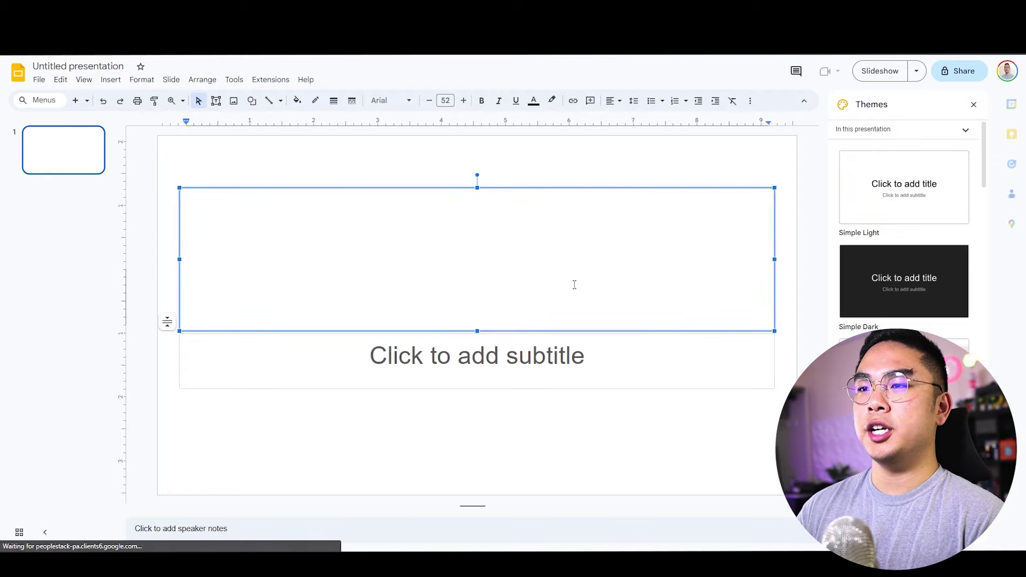
text(Quiz Game)
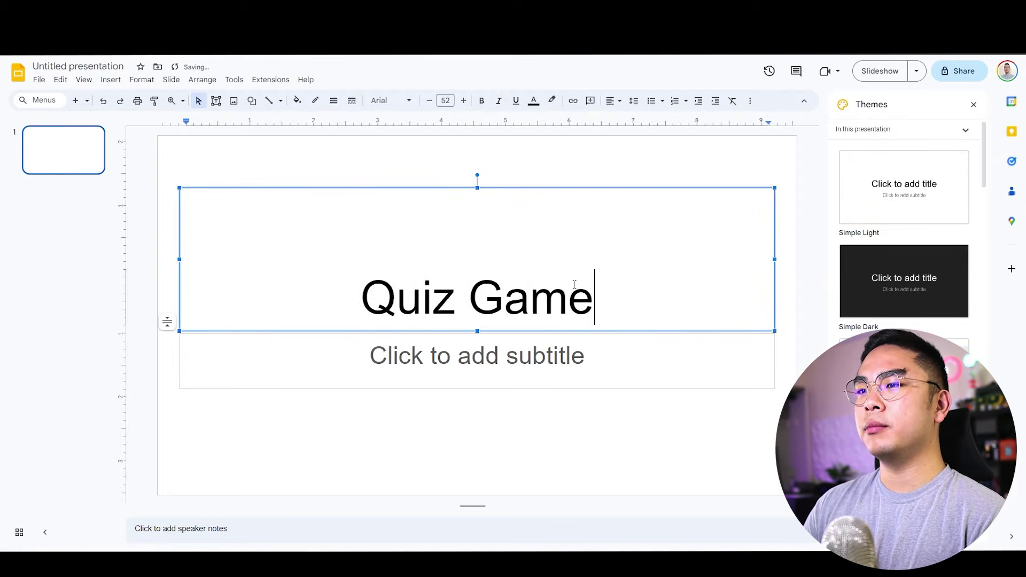
key(ctrl+a)
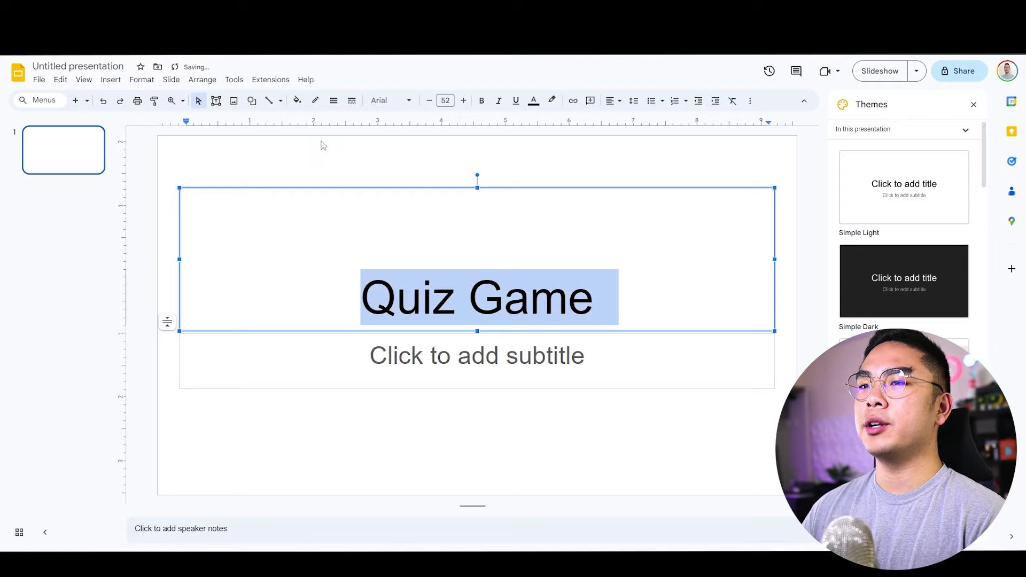
click(391, 101)
click(419, 244)
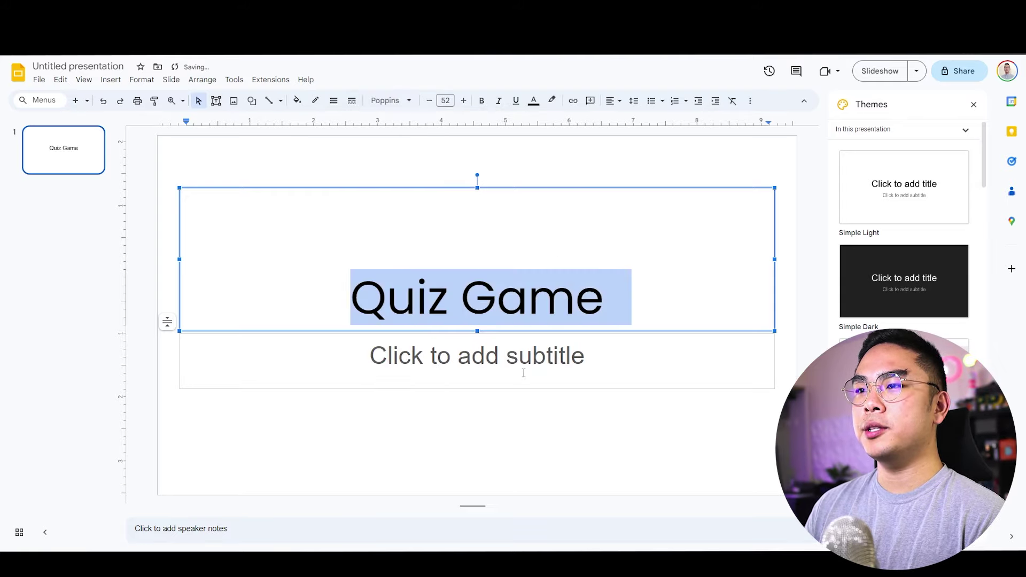
click(523, 368)
click(485, 432)
Step: Add a 'By' subtitle with the author's name and insert a second slide
click(496, 364)
text(By r)
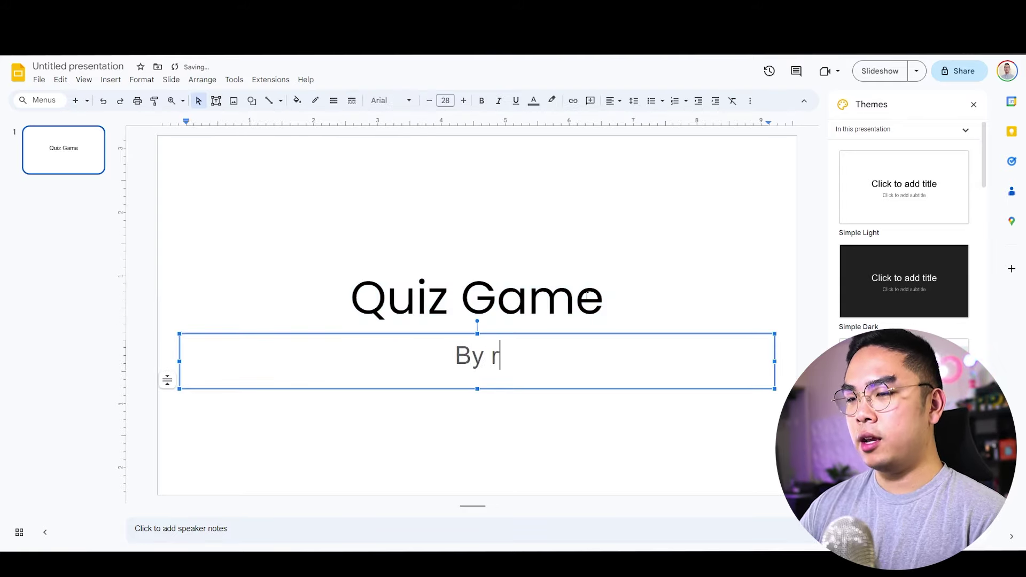
key(BackSpace)
text(Jeremy)
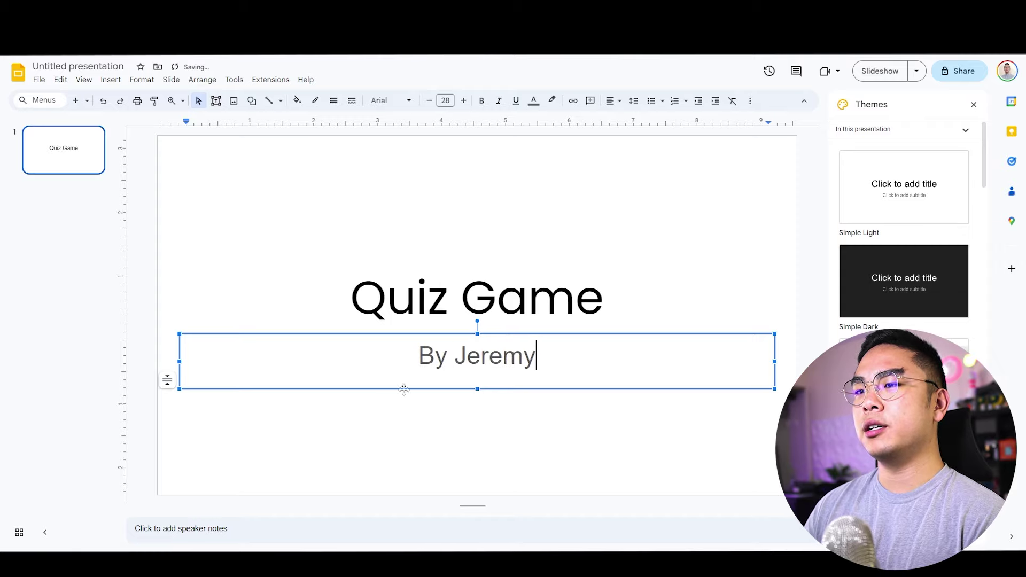
click(418, 413)
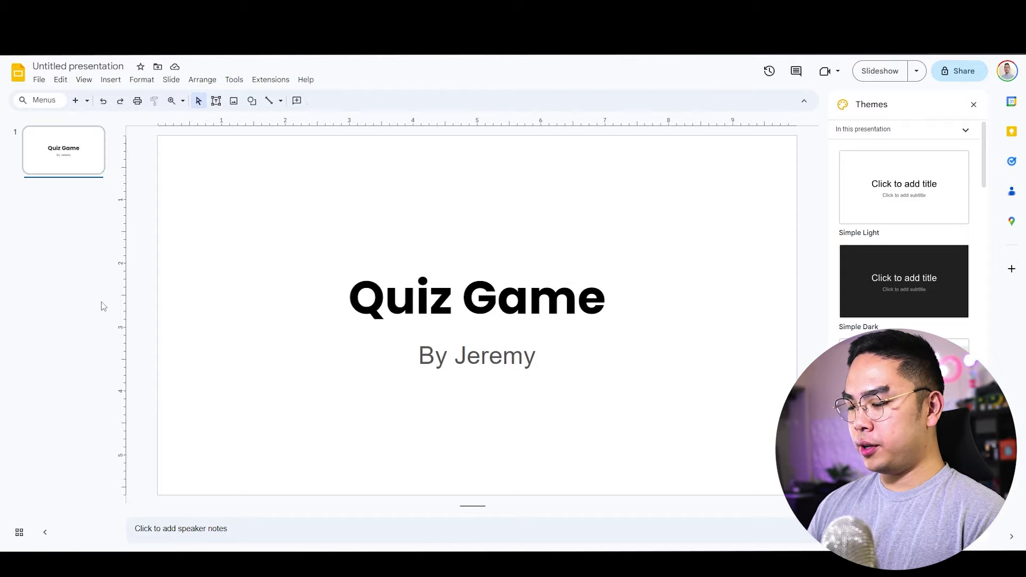
key(ctrl+m)
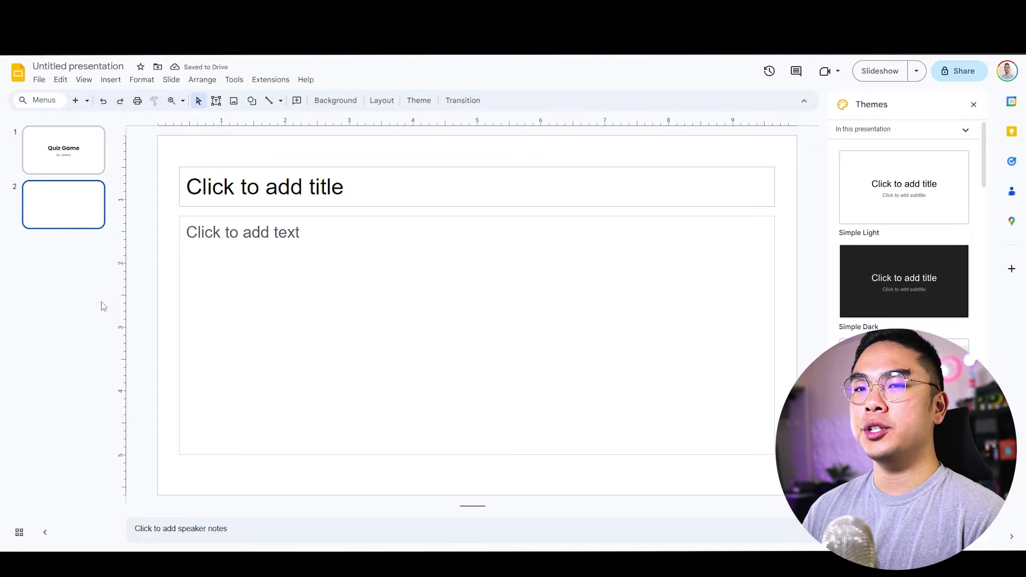
click(391, 184)
Step: Enter '1. What planet do we live on?' as slide 2's title and choose the rounded rectangle shape
text(1. )
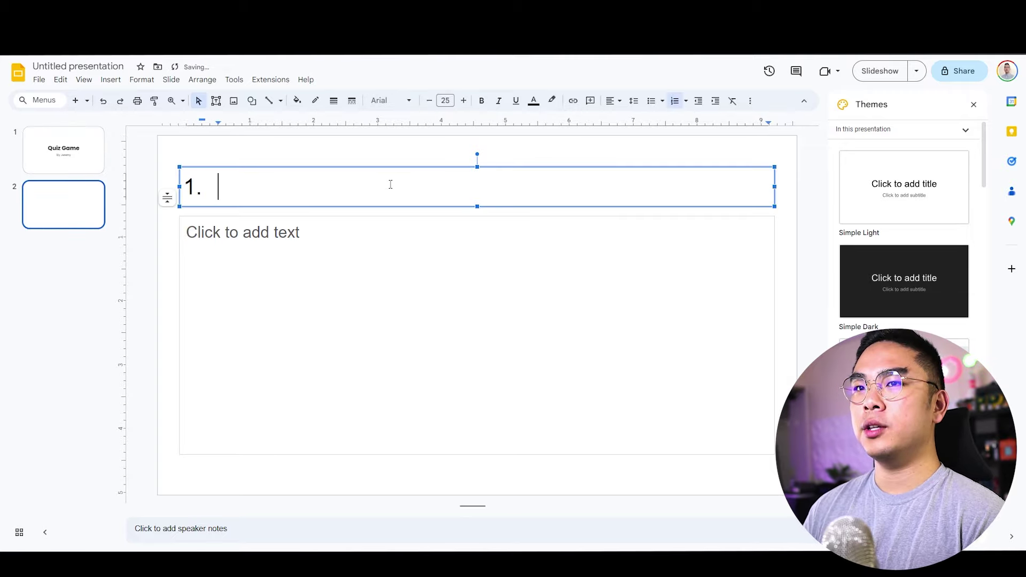
text(What planet do we live on?)
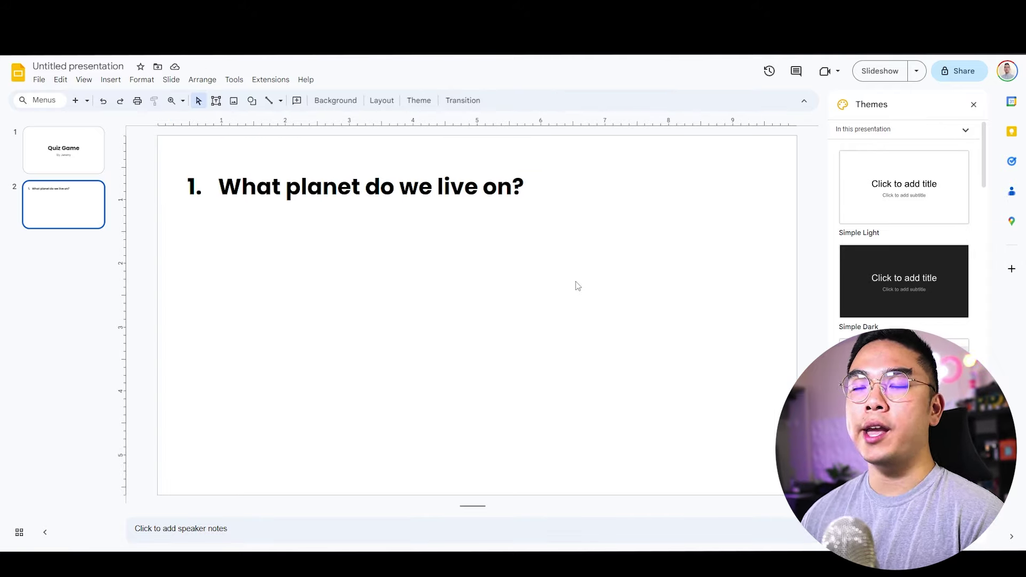
click(252, 101)
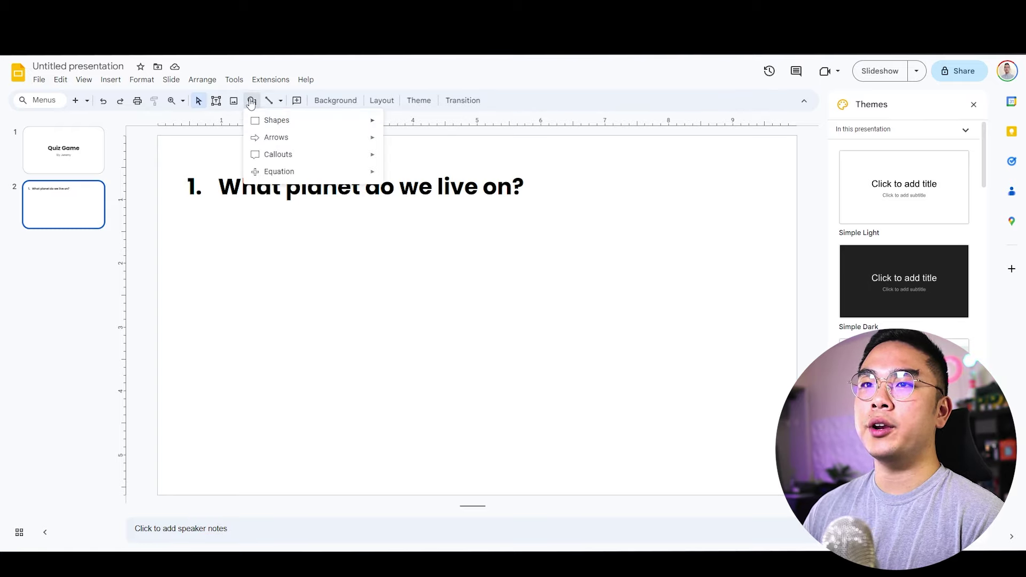
mouse_move(267, 123)
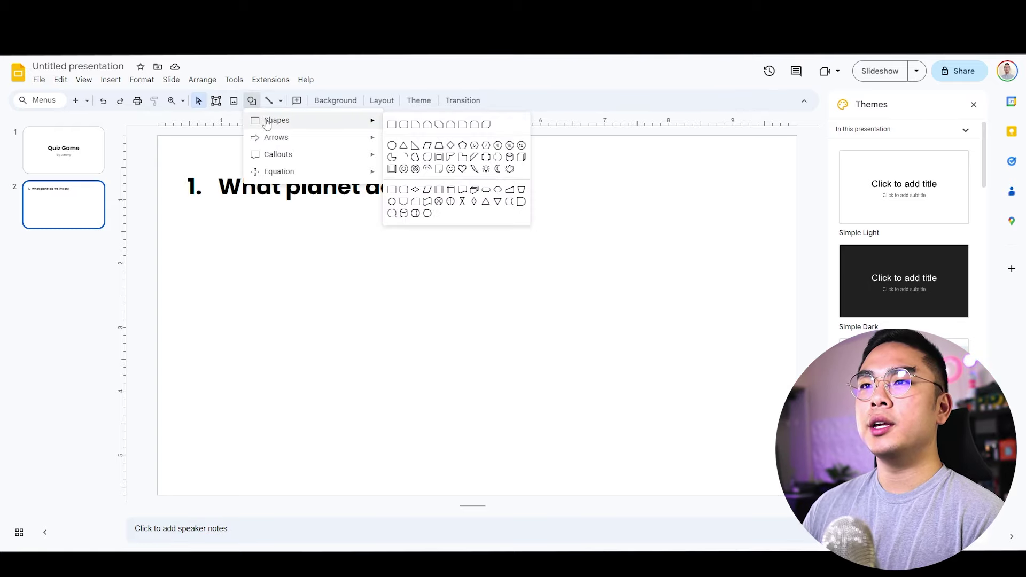
click(404, 124)
Step: Draw a rounded rectangle under the question and give it a 4px border
drag(335, 283, 545, 338)
drag(479, 295, 353, 240)
click(395, 321)
click(361, 266)
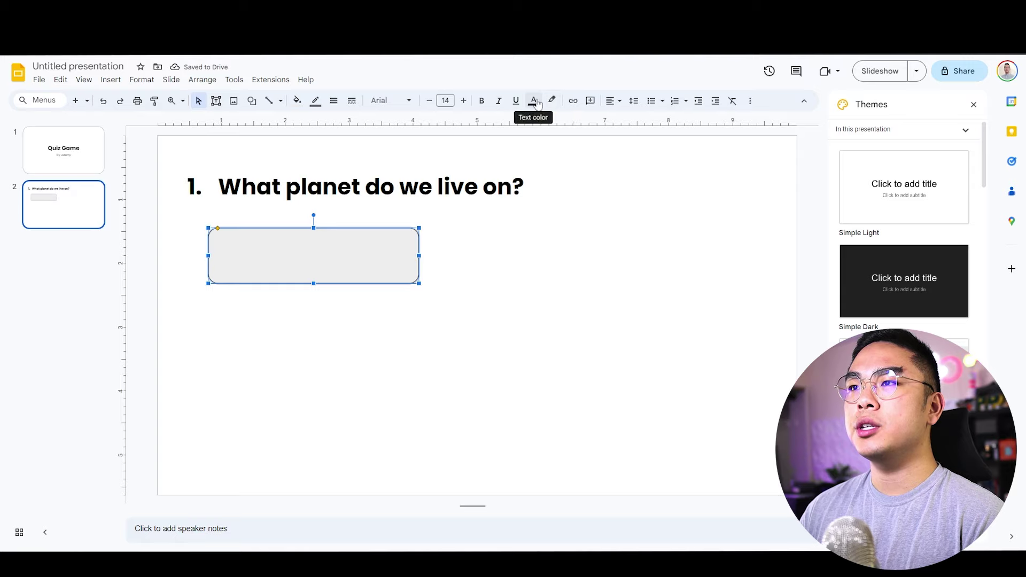
click(316, 101)
click(334, 100)
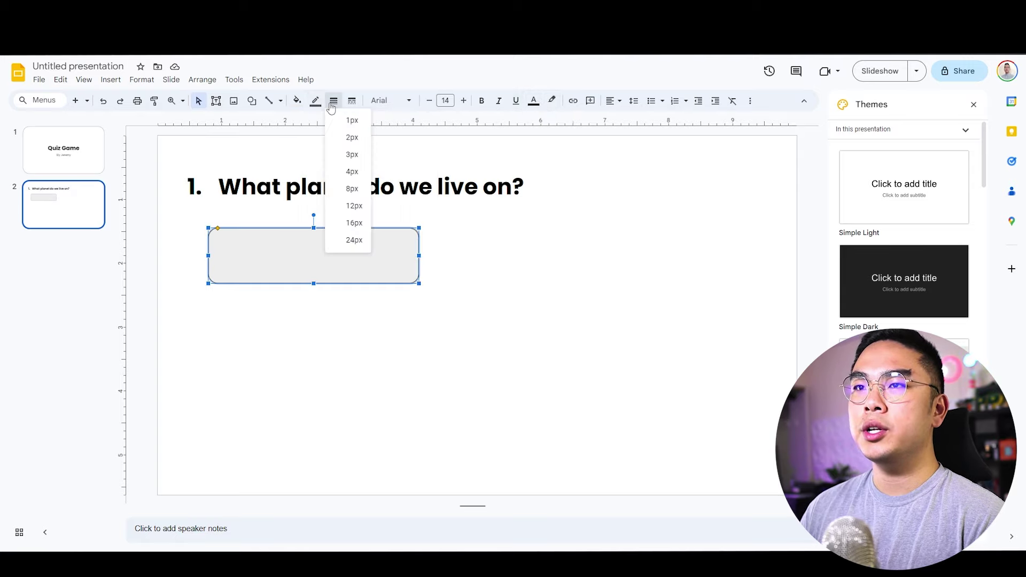
click(352, 172)
Step: Enlarge the box, make its outline black and fill it light blue
click(362, 315)
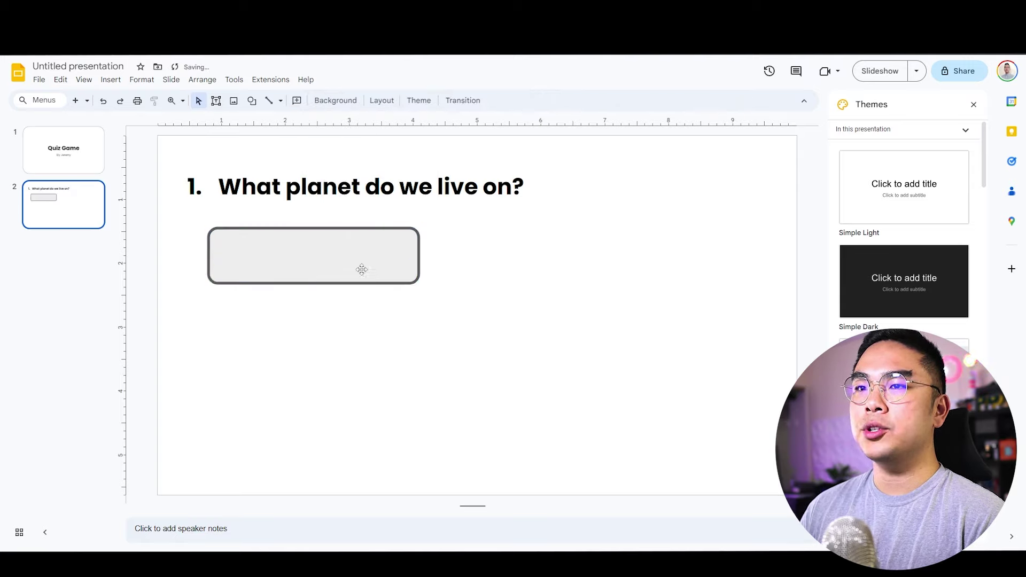
drag(362, 269, 367, 293)
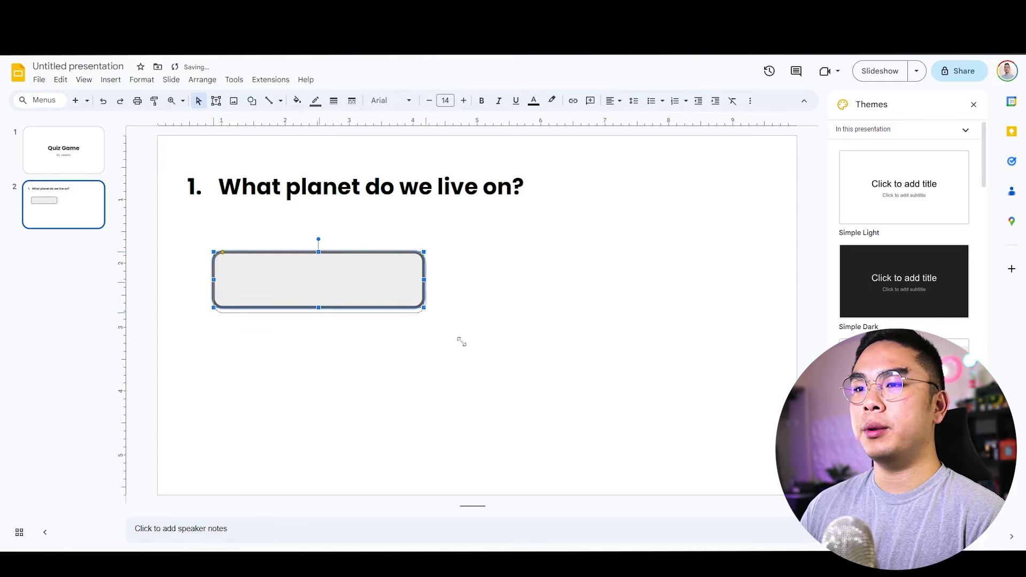
drag(462, 342, 462, 342)
click(315, 101)
click(319, 134)
click(297, 101)
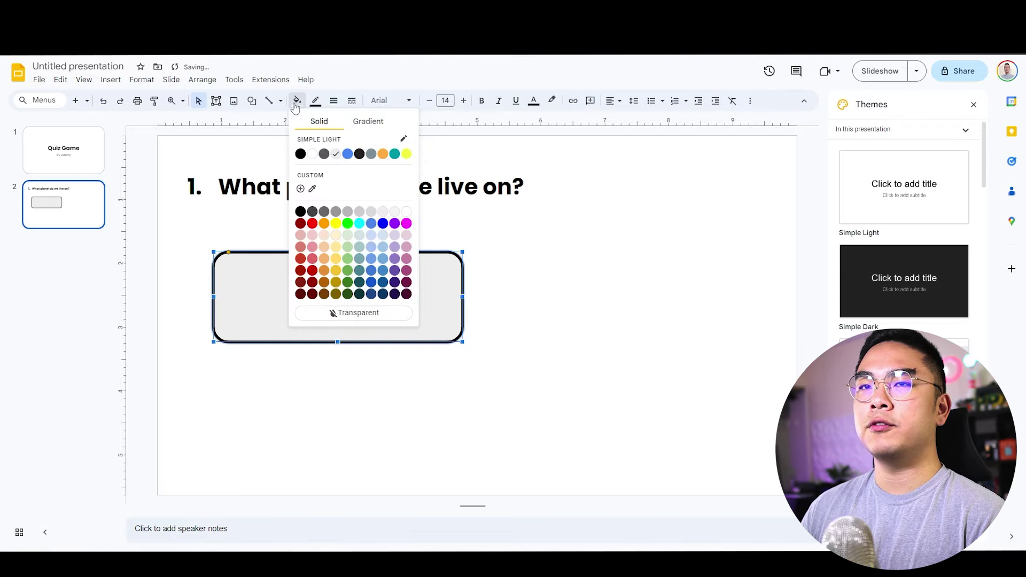
click(383, 246)
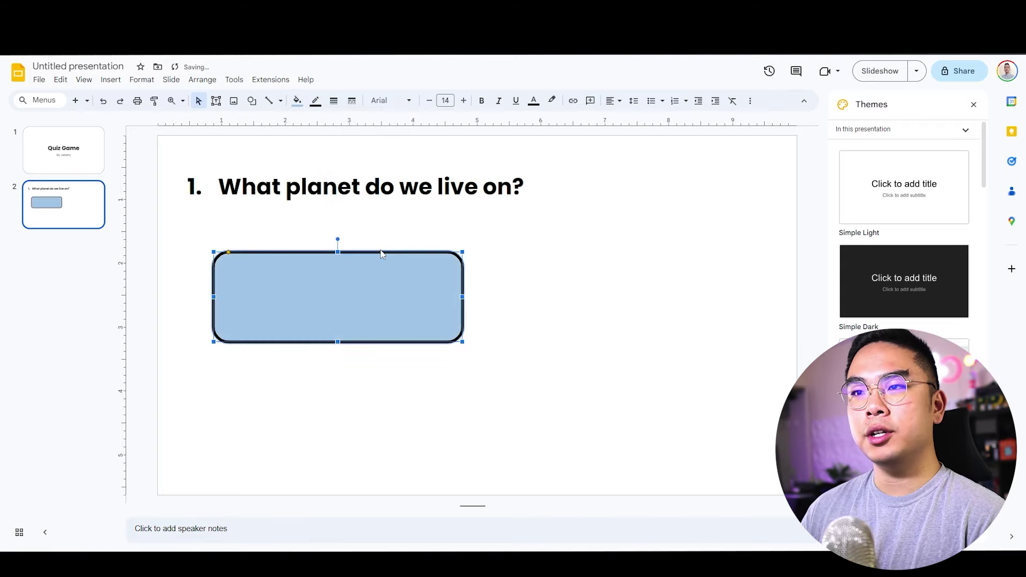
click(406, 431)
drag(413, 337, 402, 325)
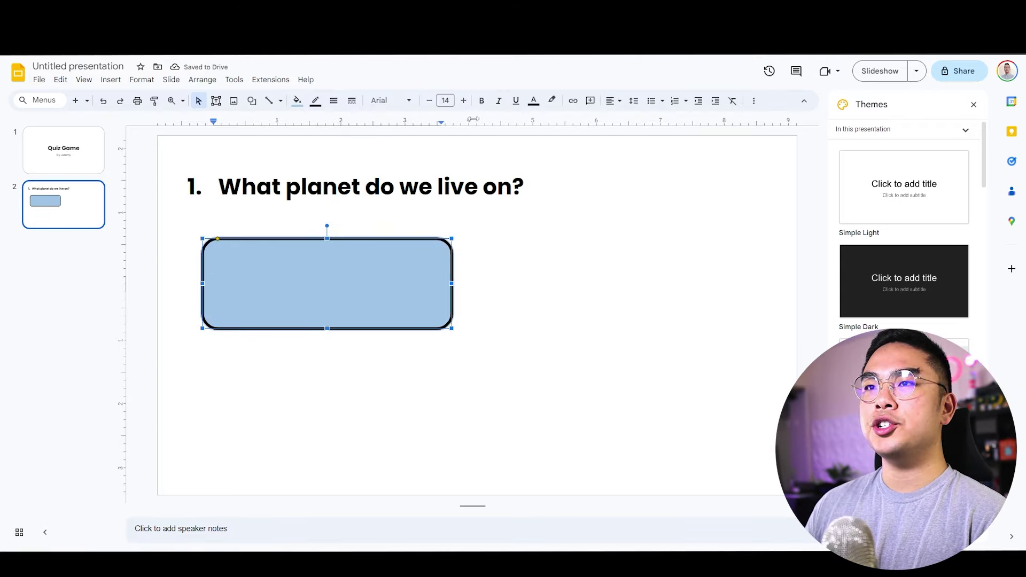
Step: Centre-align the box text and type 'A. Venus'
click(610, 101)
click(626, 125)
text(A. )
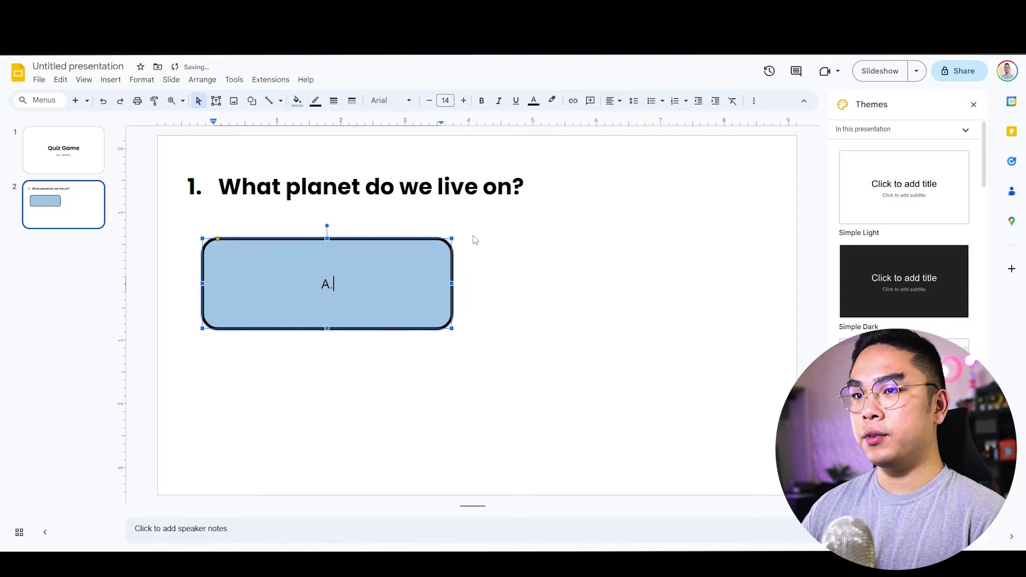
text(v)
key(BackSpace)
text(ve)
key(BackSpace)
key(BackSpace)
text(Venus)
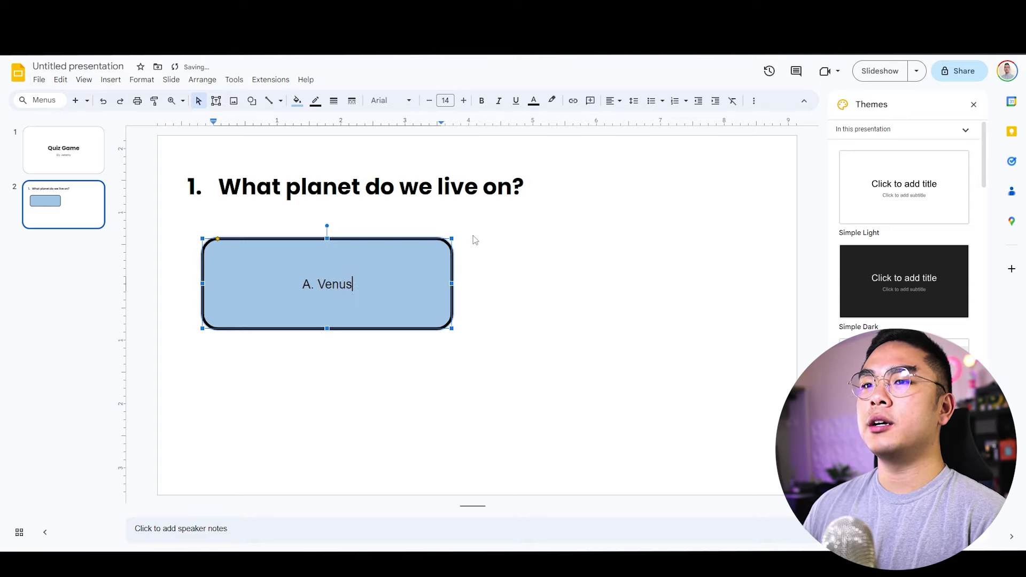
Step: Make the answer text bold Poppins at size 28
key(ctrl+a)
click(481, 100)
click(463, 100)
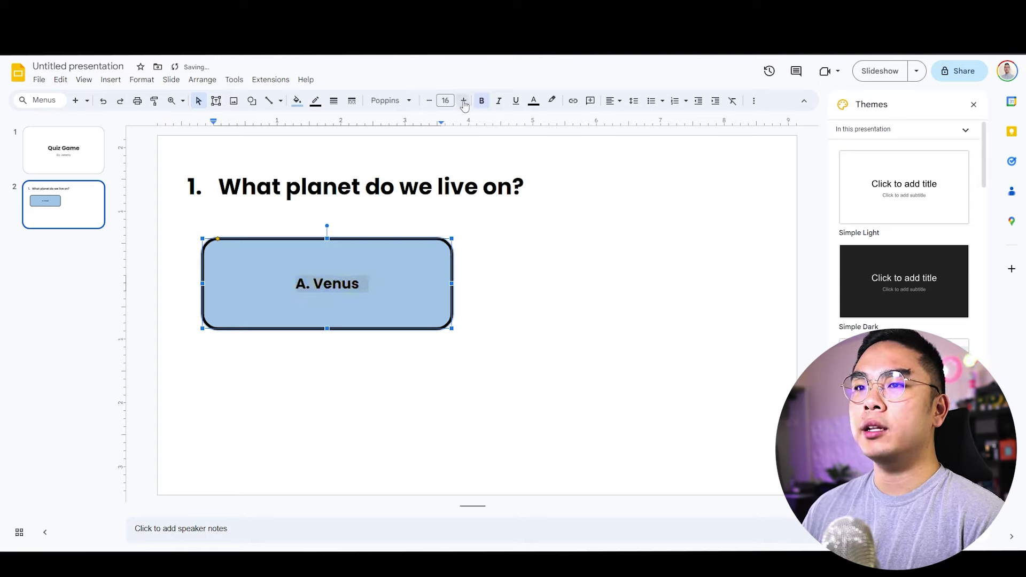
click(463, 101)
click(463, 101)
click(464, 100)
click(464, 100)
Step: Give the Venus box a lighter blue fill and duplicate it
click(473, 396)
drag(375, 310, 384, 310)
click(297, 101)
click(383, 235)
click(591, 312)
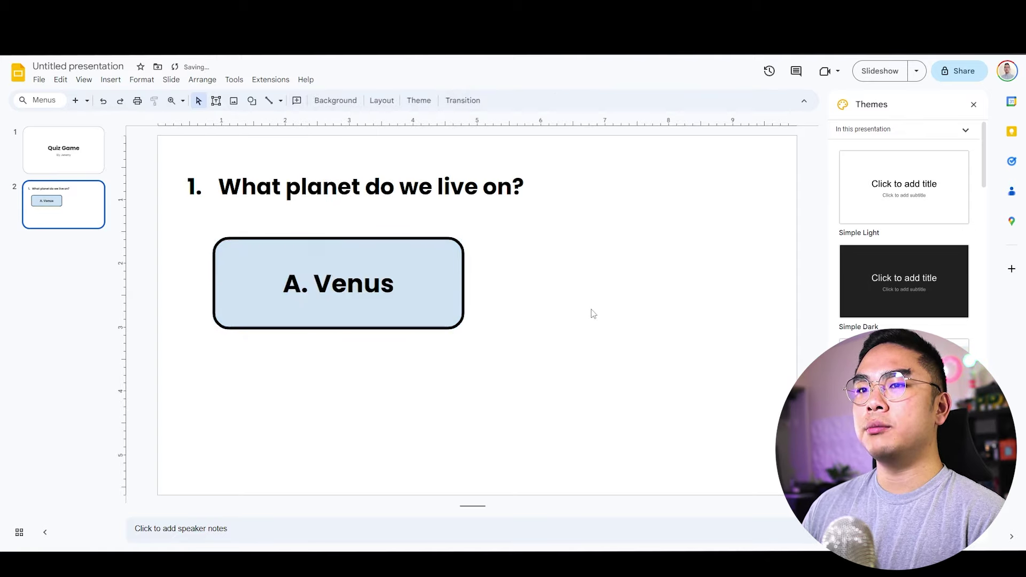
click(412, 314)
drag(412, 314, 415, 322)
click(423, 400)
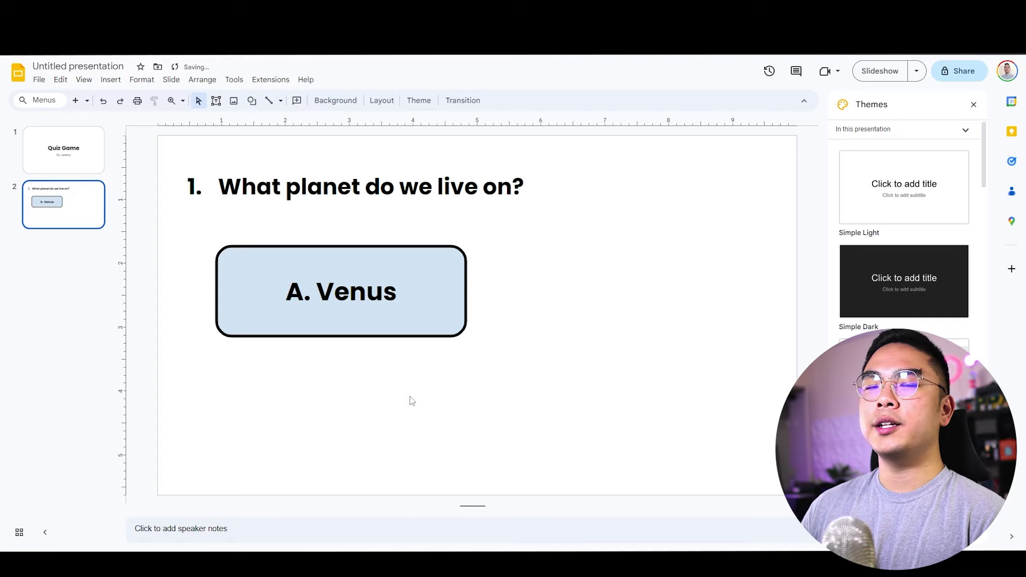
click(396, 267)
key(ctrl+d)
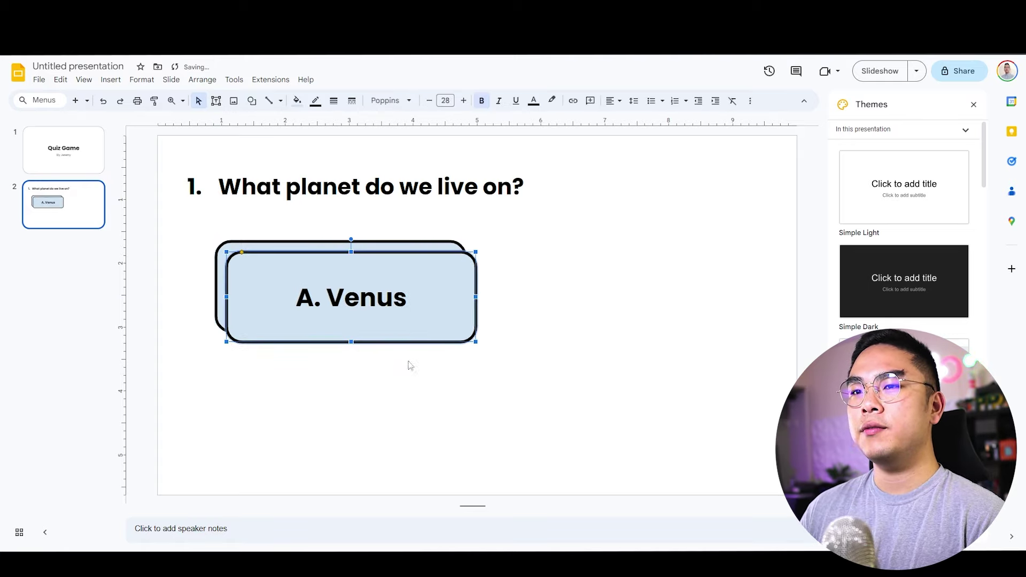
Step: Move the copy below the first answer and relabel it 'B. Earth'
click(399, 400)
drag(406, 334, 394, 434)
click(335, 405)
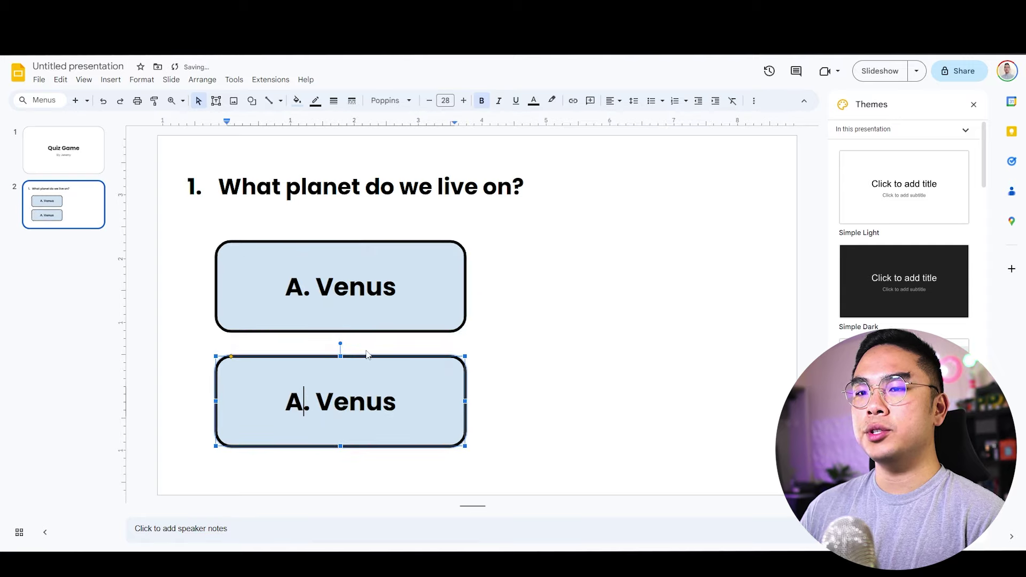
key(BackSpace)
text(B)
double_click(396, 402)
text(Earth)
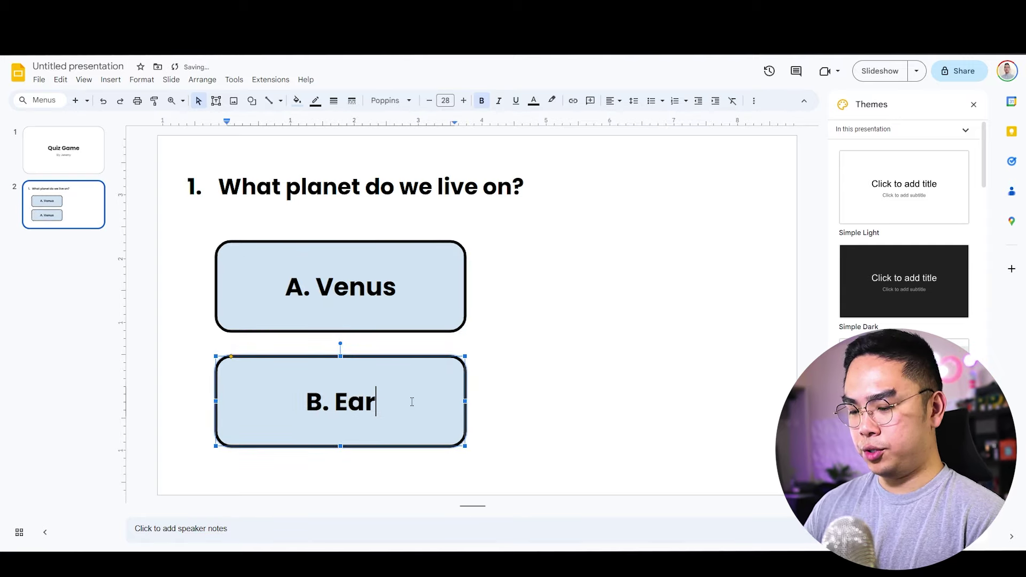
click(561, 446)
Step: Duplicate both boxes to the right and relabel the top-right one 'C. Mars'
drag(561, 446, 279, 254)
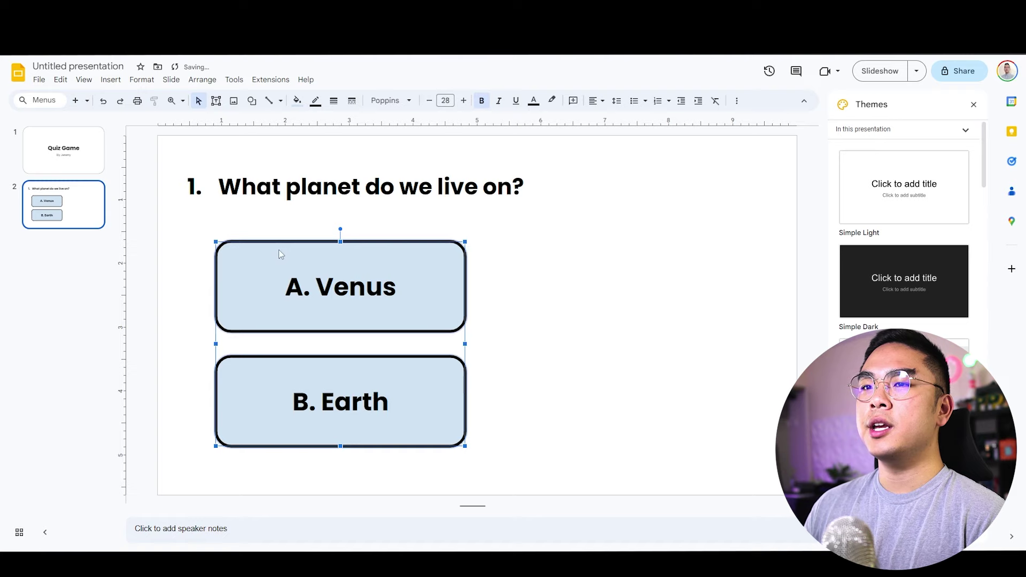
key(ctrl+d)
drag(394, 322, 573, 310)
key(Escape)
double_click(597, 289)
click(597, 289)
key(BackSpace)
text(C. Venus)
double_click(627, 283)
text(Mars)
Step: Relabel the bottom-right box 'D. Mercury'
click(620, 387)
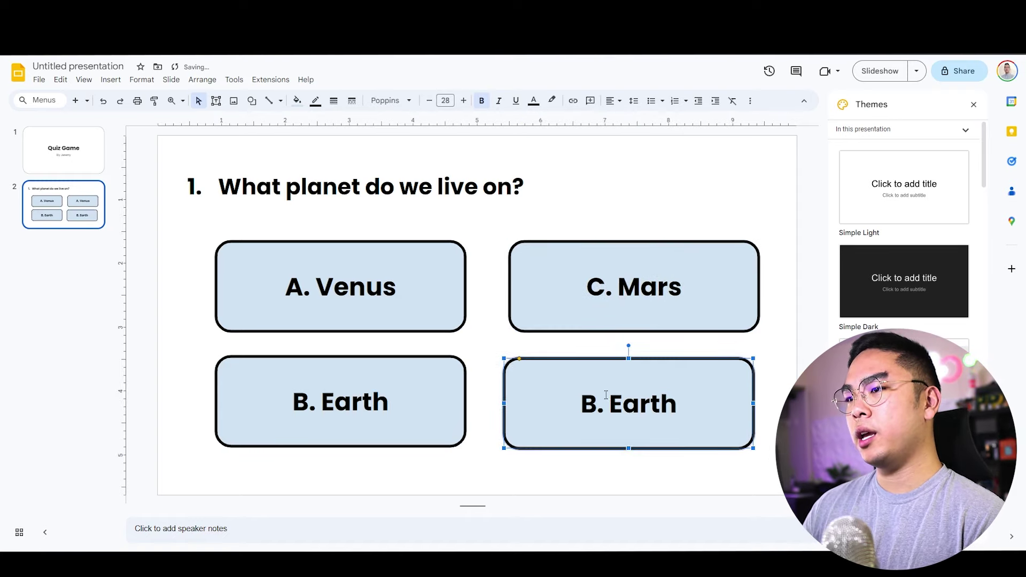
click(599, 403)
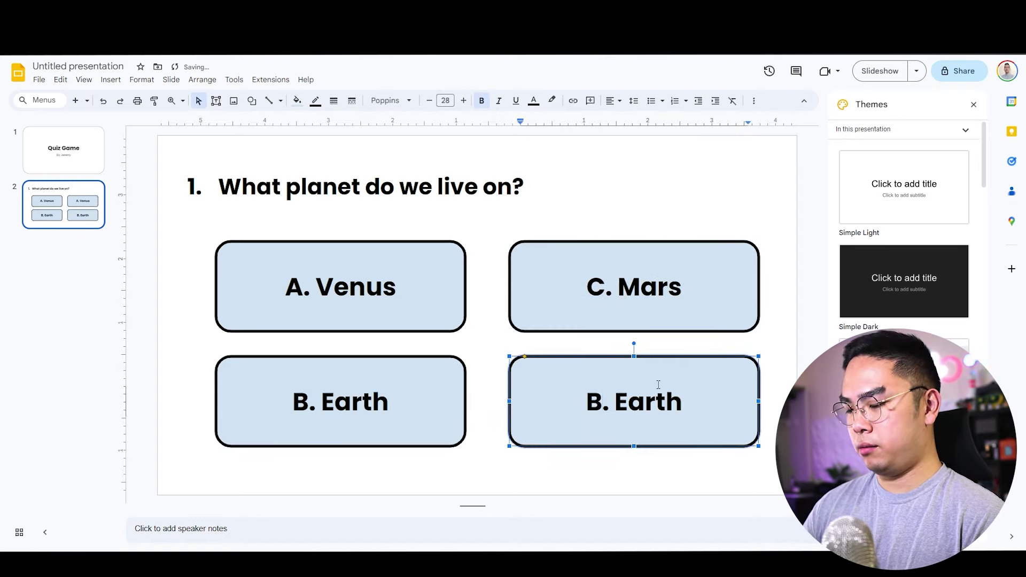
key(BackSpace)
text(D)
drag(617, 402, 691, 408)
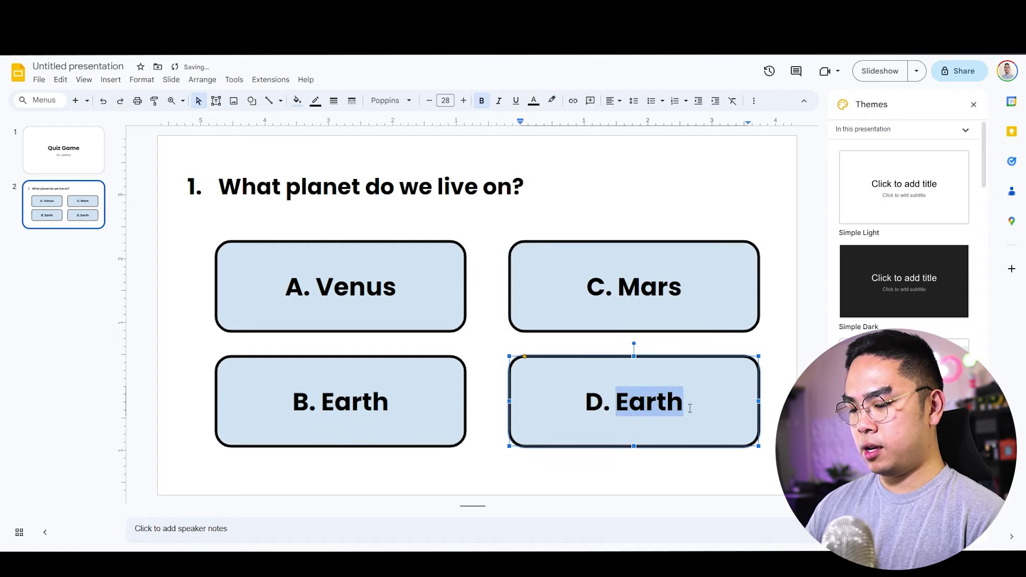
text(Mercury)
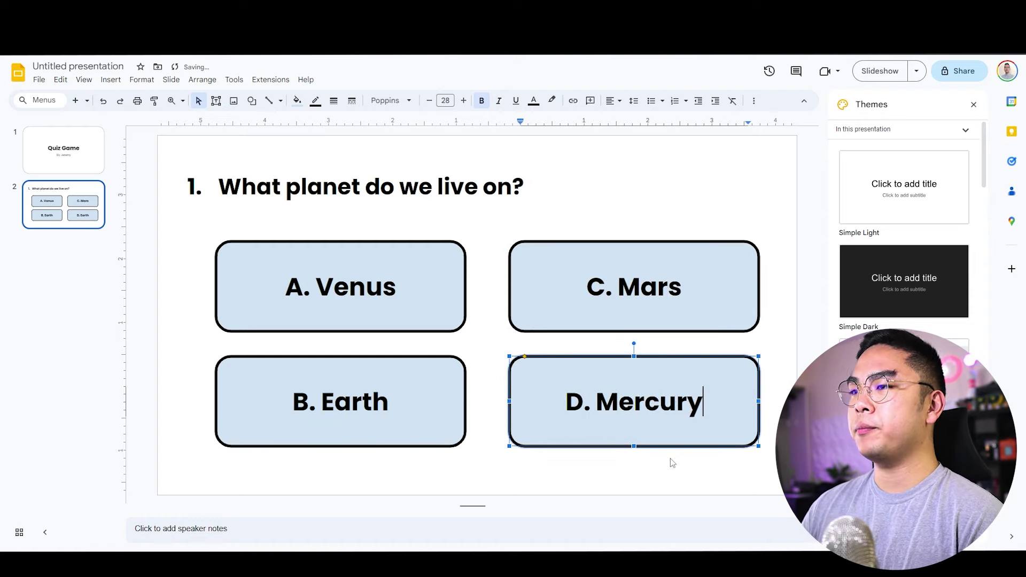
Step: Select all four answer boxes and shift them up along the centre line
drag(672, 465, 240, 246)
mouse_move(345, 273)
mouse_down()
mouse_move(337, 264)
mouse_move(336, 277)
mouse_up()
click(333, 465)
drag(579, 485, 309, 230)
drag(309, 270, 309, 263)
click(317, 461)
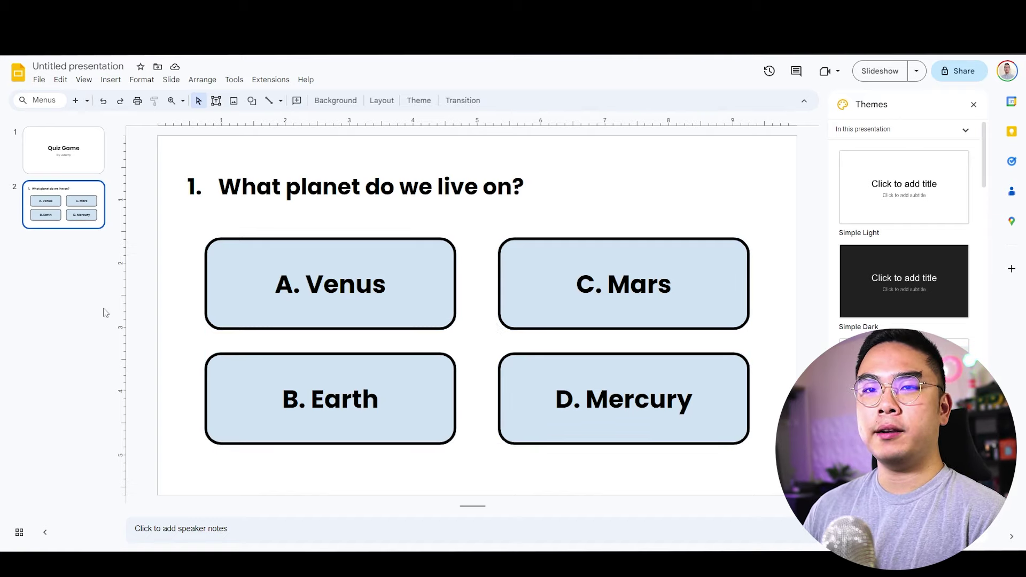
Step: Copy the slide 2 thumbnail and paste it as slide 3 with the same four answers
right_click(83, 210)
click(103, 237)
right_click(81, 267)
click(110, 271)
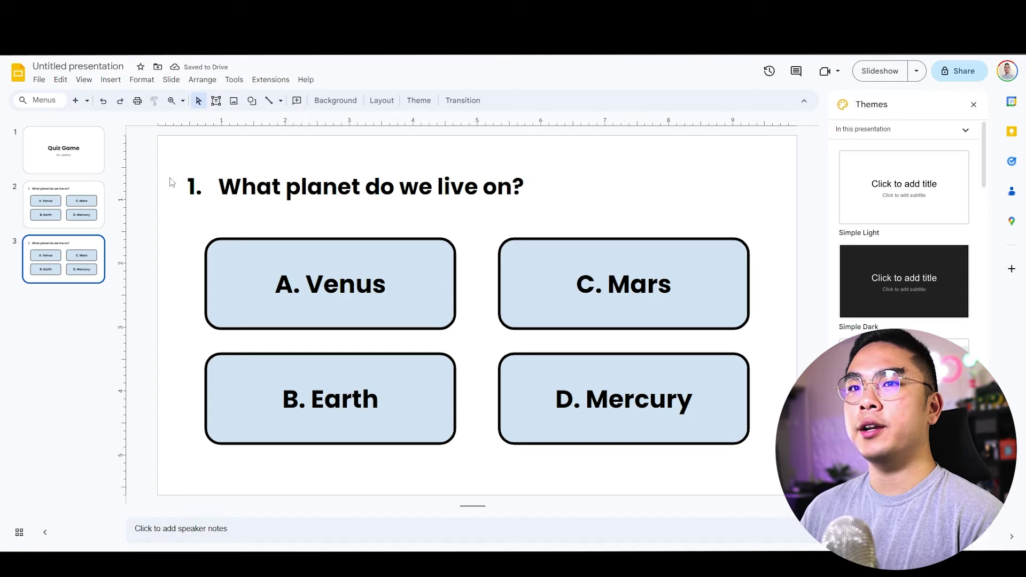
click(315, 192)
click(258, 223)
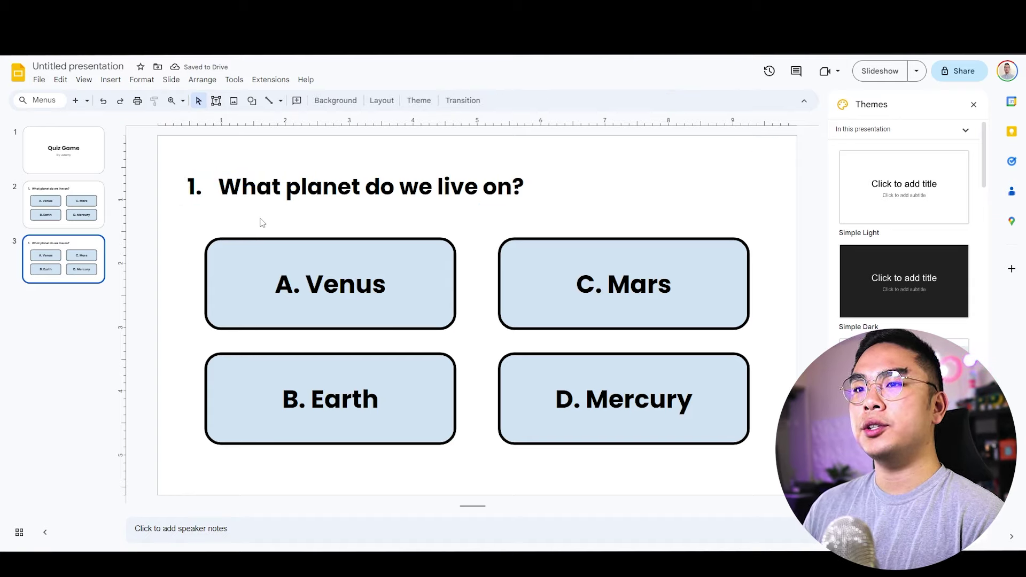
click(425, 403)
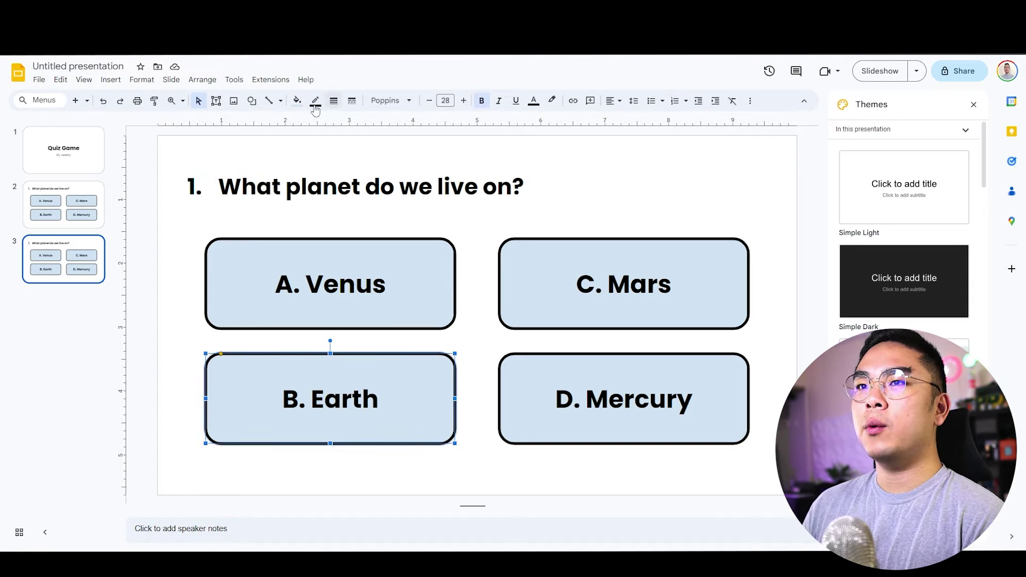
Step: Fill the B. Earth box dark green and set its text to white
click(299, 103)
click(348, 258)
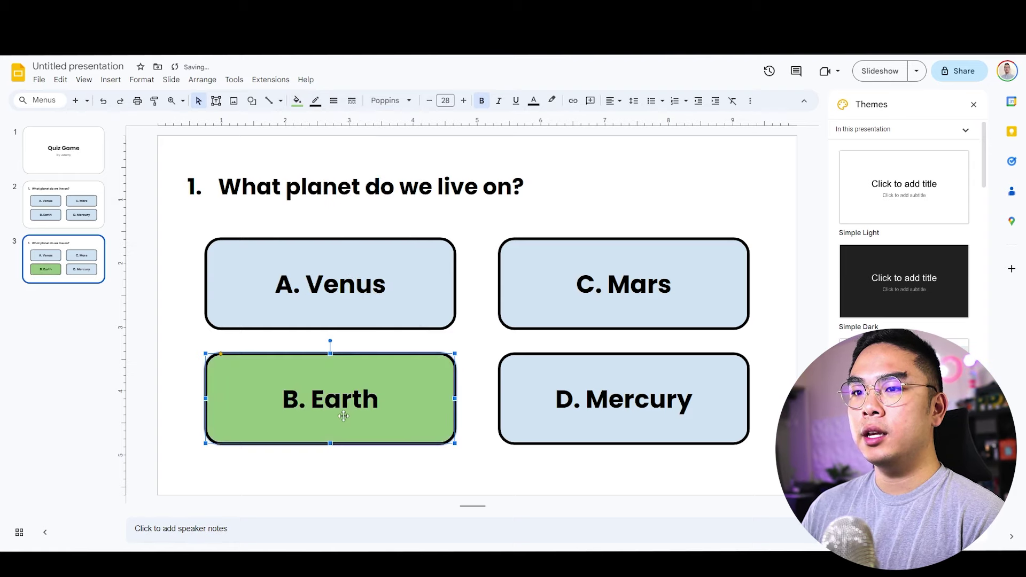
triple_click(348, 412)
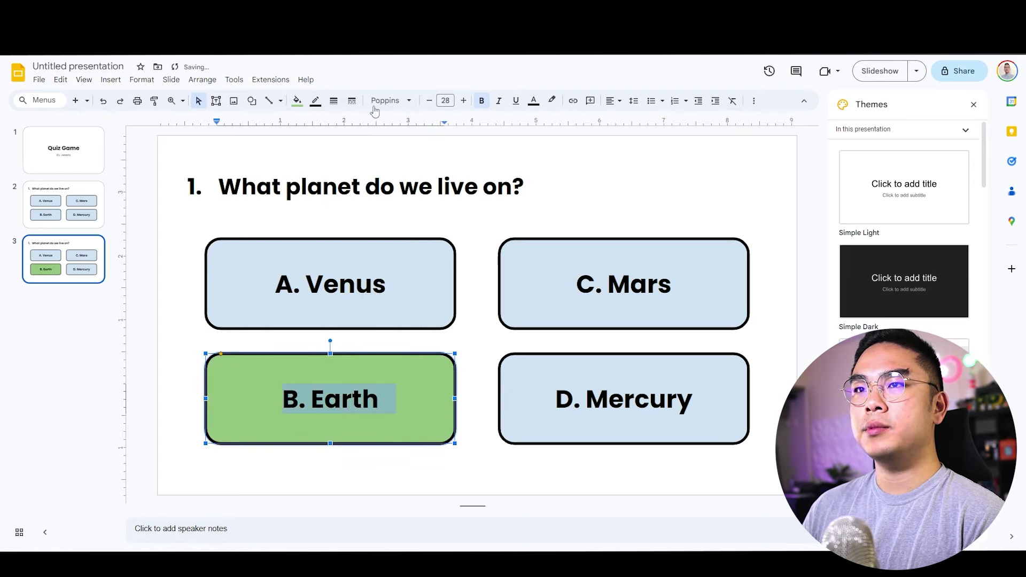
click(533, 102)
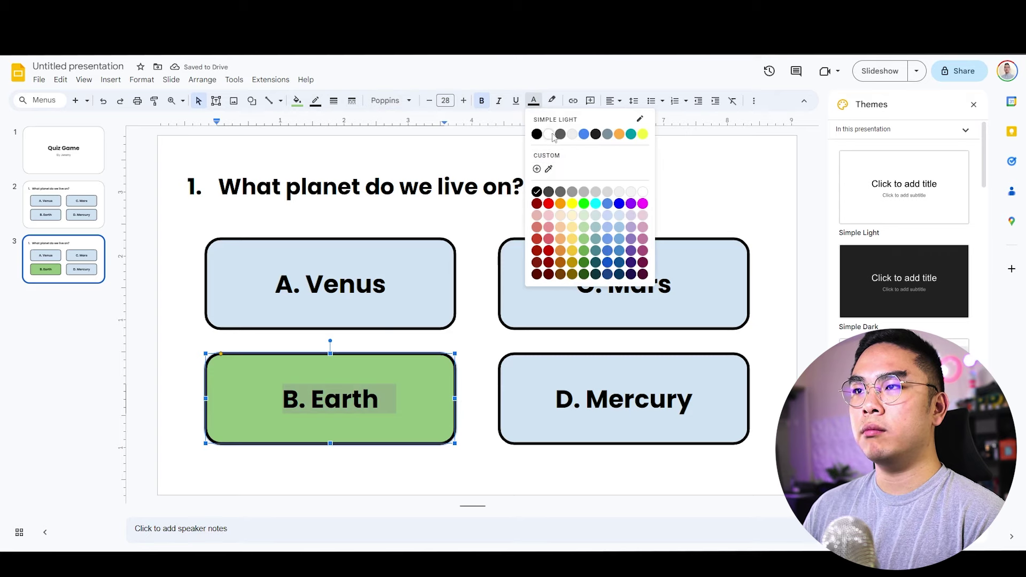
click(549, 134)
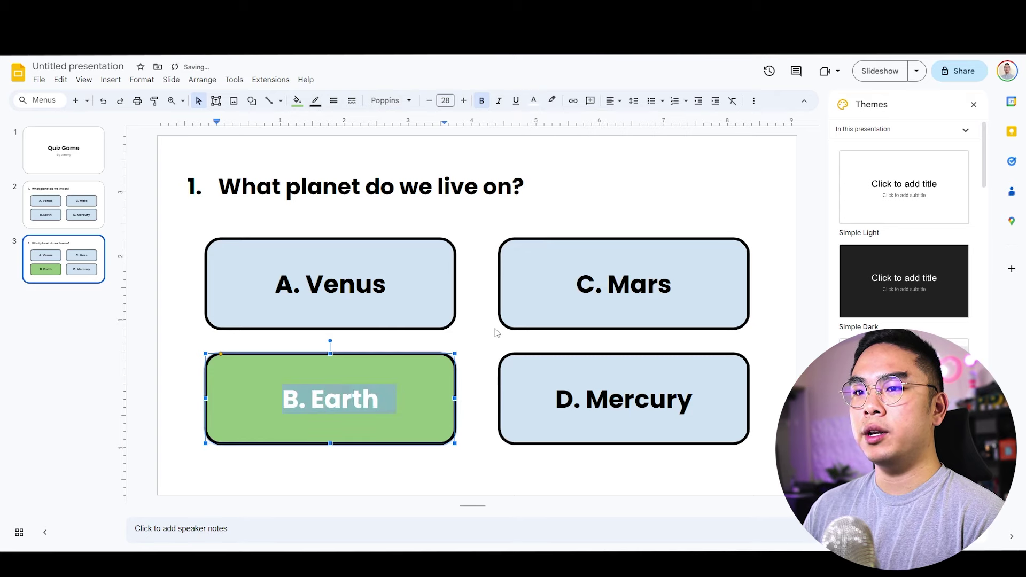
click(298, 100)
click(350, 286)
click(490, 363)
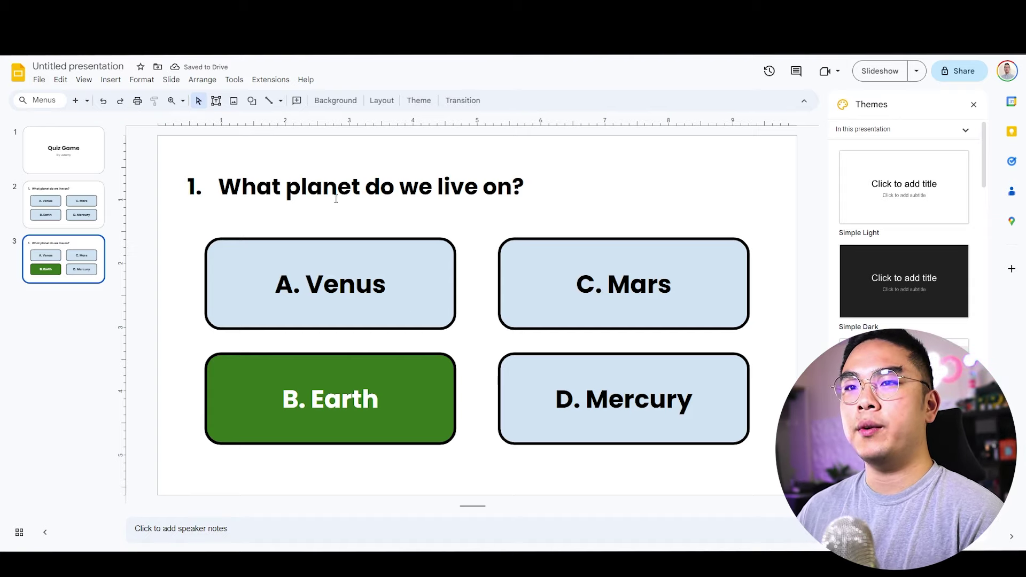
click(216, 101)
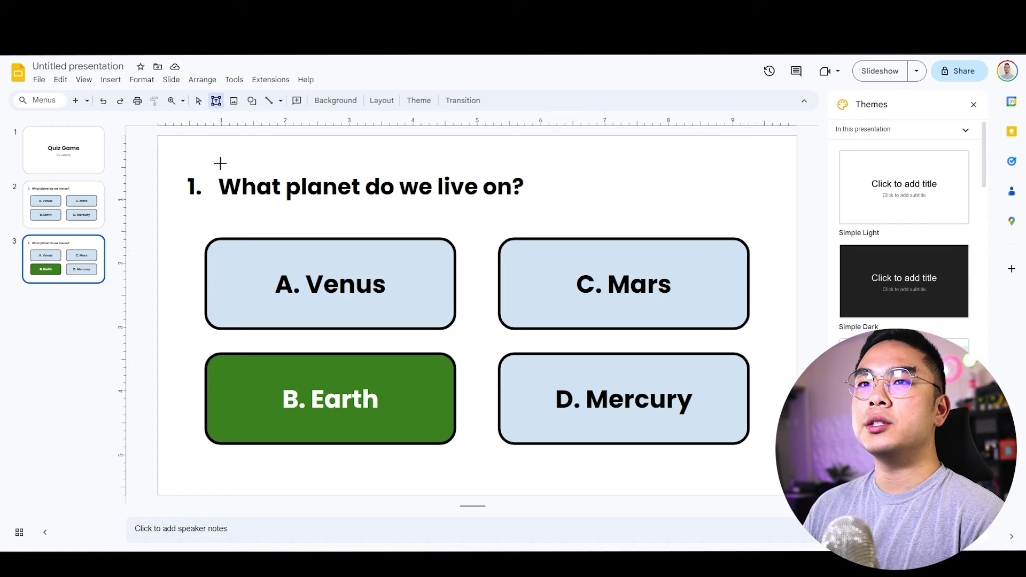
Step: Add a text box with 'Correct! The right answer is Earth!…' and move it to the slide bottom
drag(206, 147, 515, 176)
text(Corr)
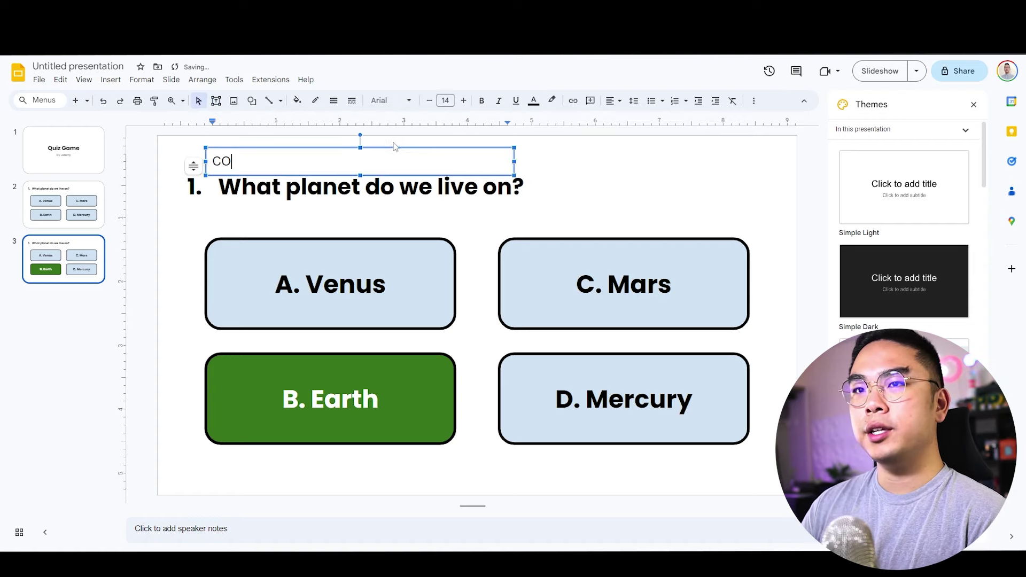
text(ect! The right an)
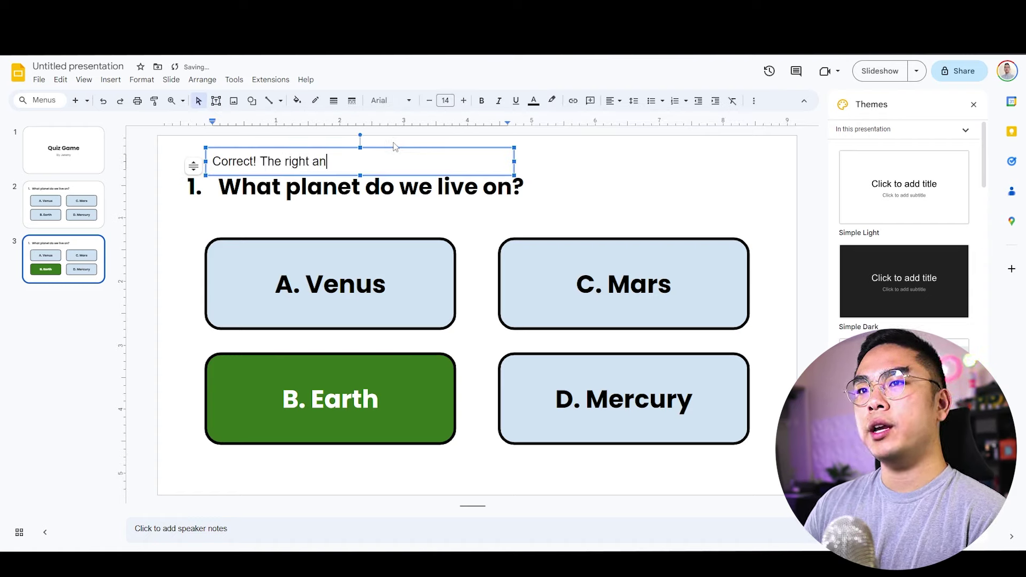
text(swer is Earth! We all know that we live on)
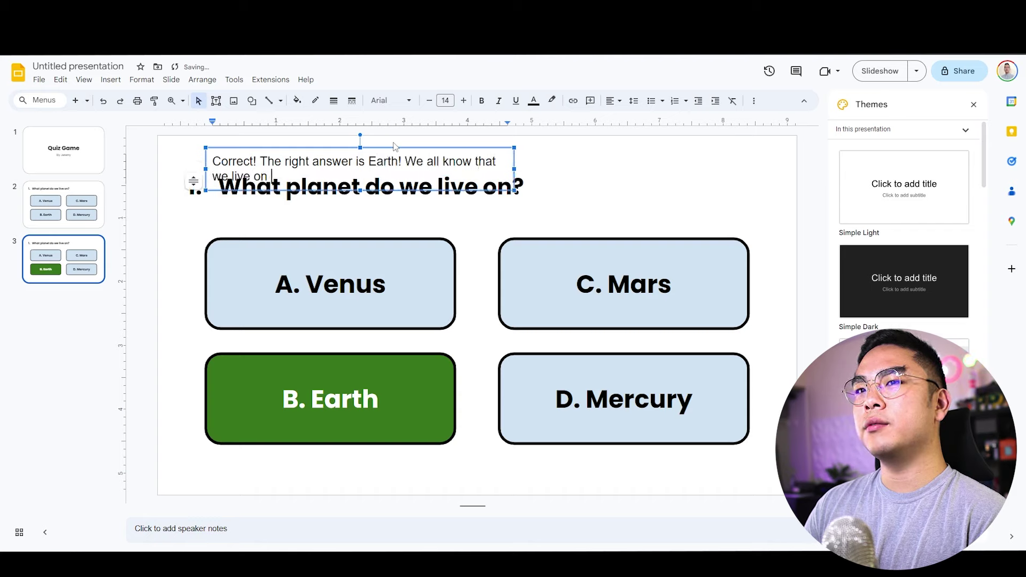
text( Planet Earth, and not )
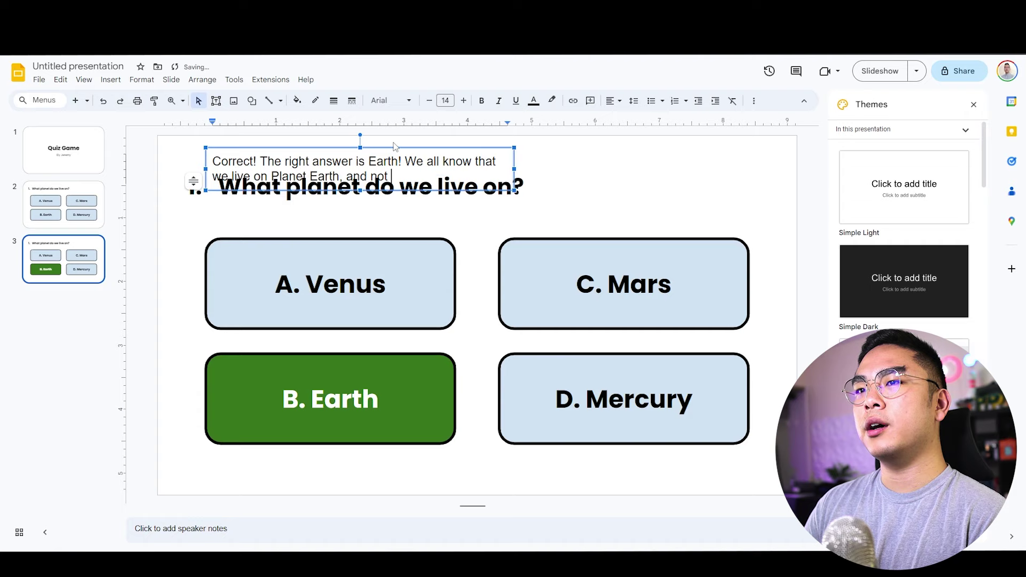
text(any of these other planets)
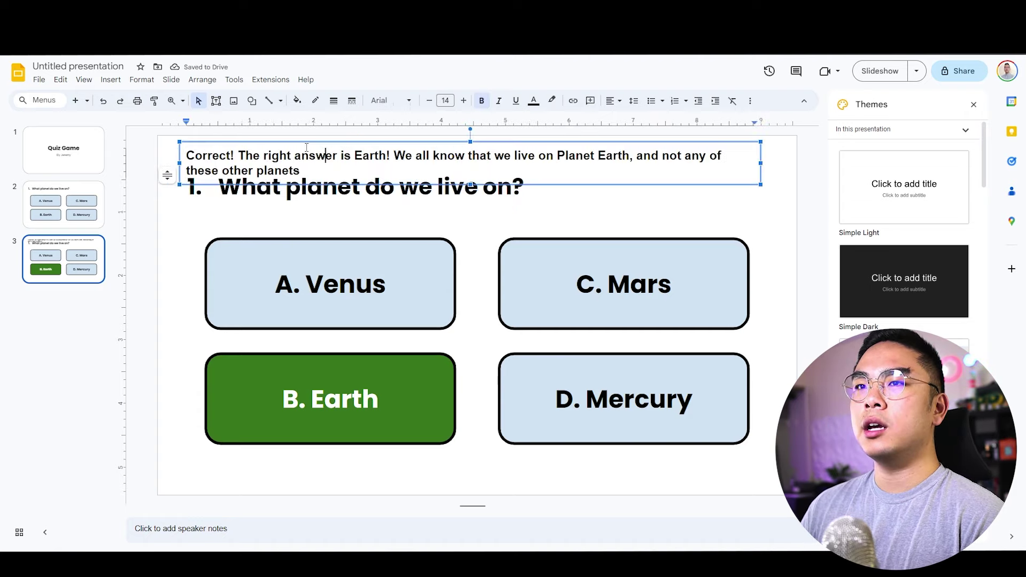
drag(301, 456, 299, 457)
key(Escape)
click(199, 457)
drag(203, 459, 184, 469)
Step: Bold only the word 'Correct!' in the caption
double_click(208, 469)
key(ctrl+b)
key(Escape)
key(Escape)
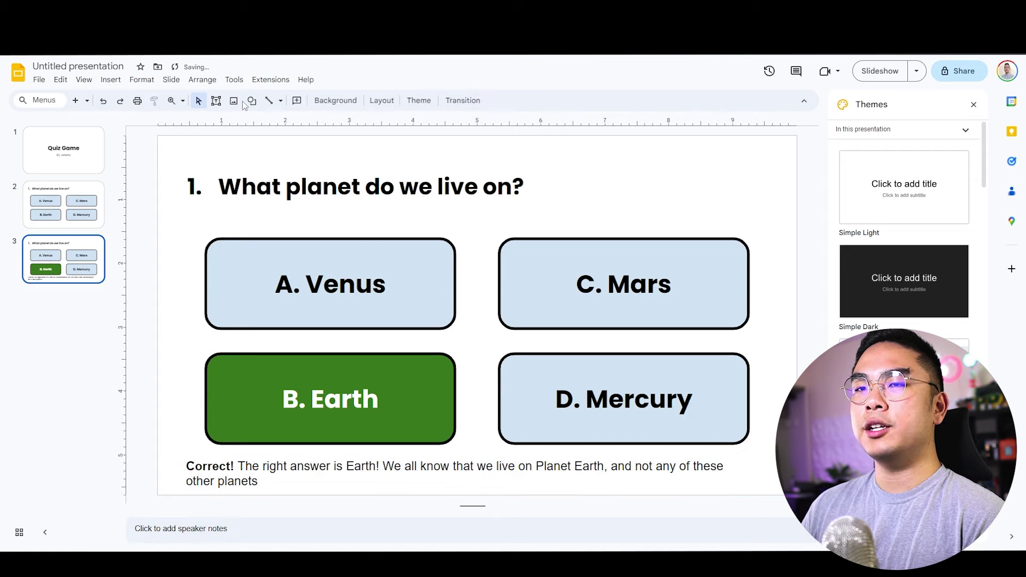
click(252, 101)
Step: Draw a rectangle right of the question title, fill it dark green and remove its outline
mouse_move(281, 122)
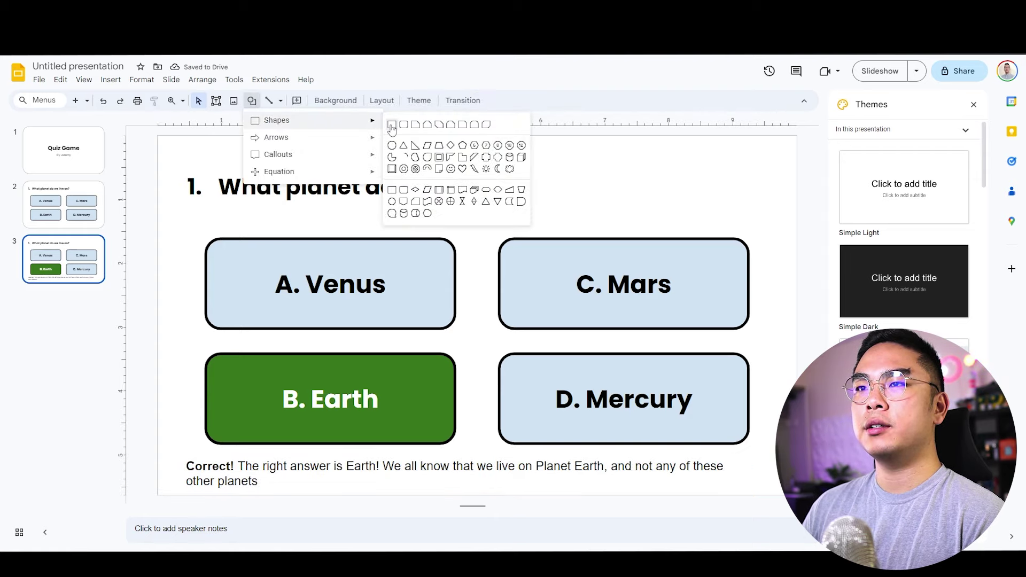
click(392, 129)
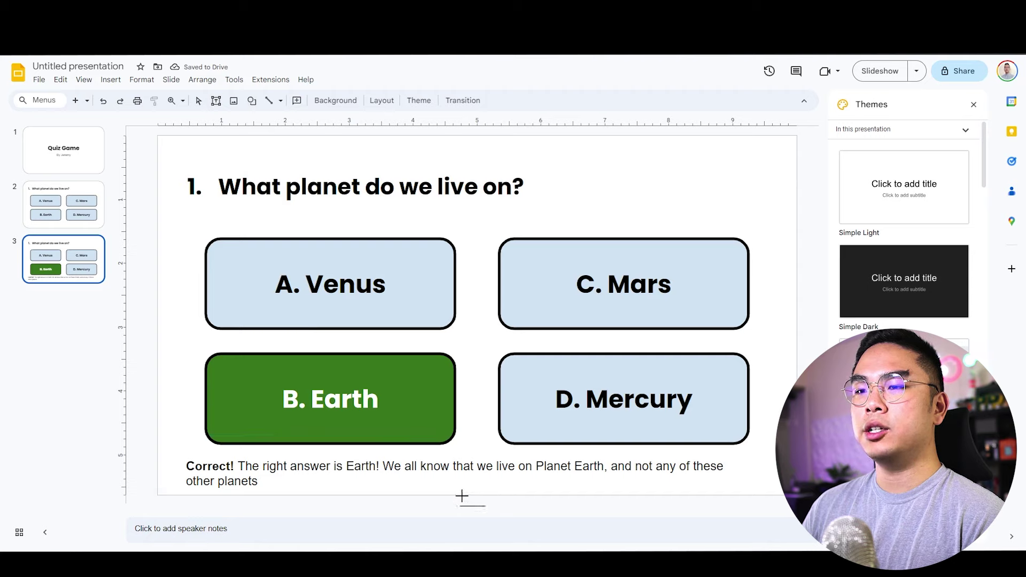
drag(428, 163, 692, 203)
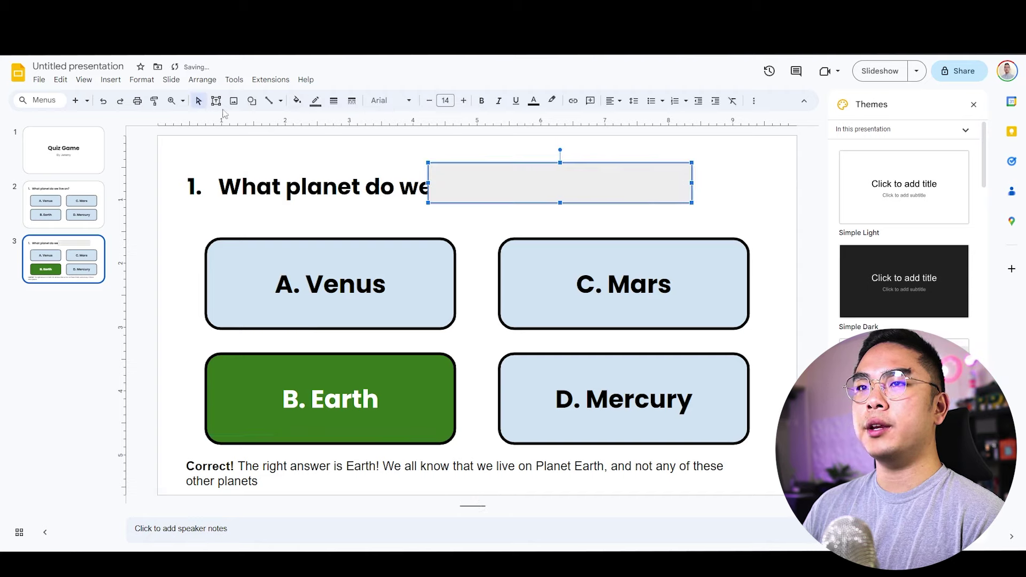
click(316, 106)
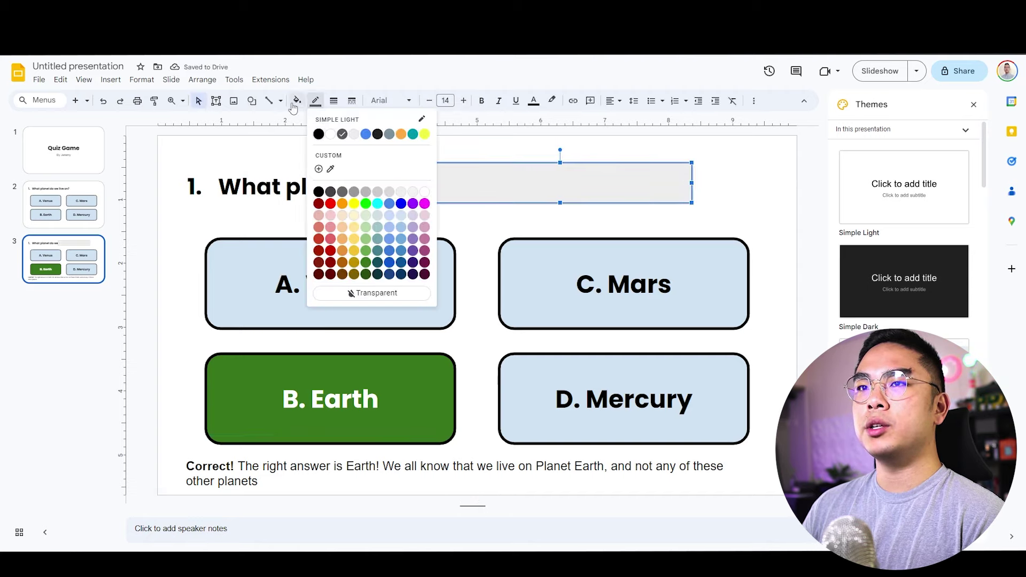
click(297, 101)
click(348, 283)
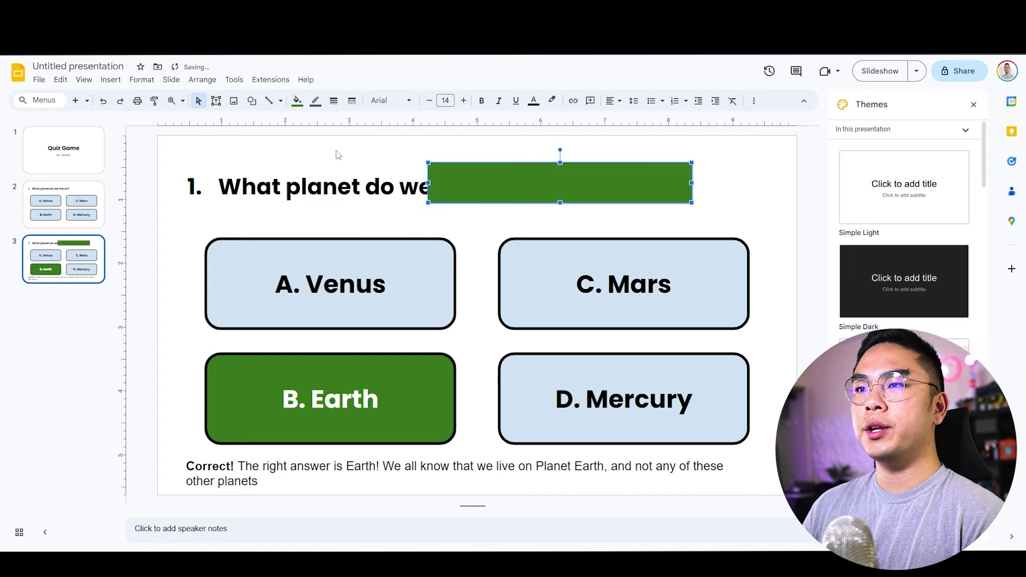
click(318, 103)
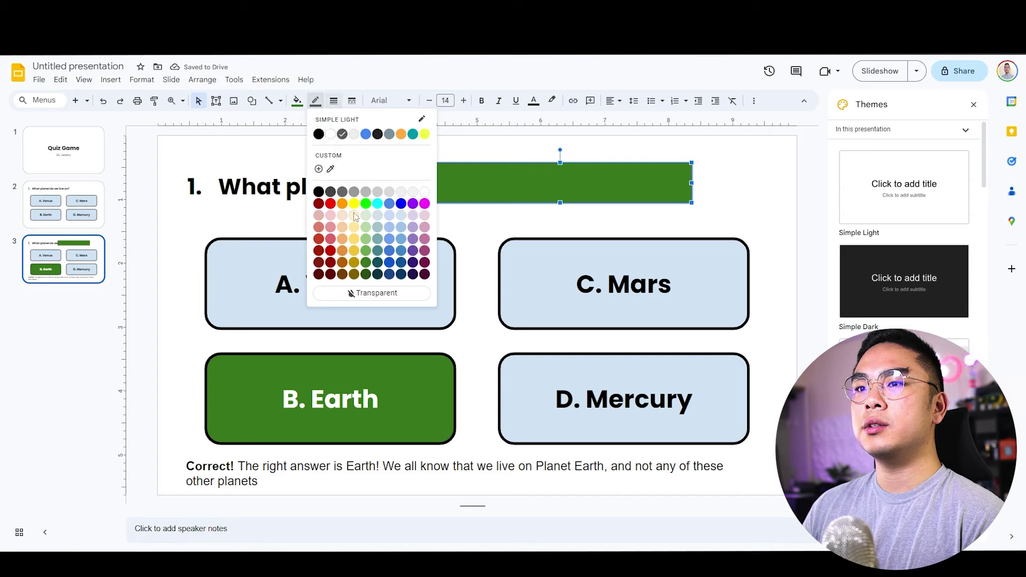
click(373, 295)
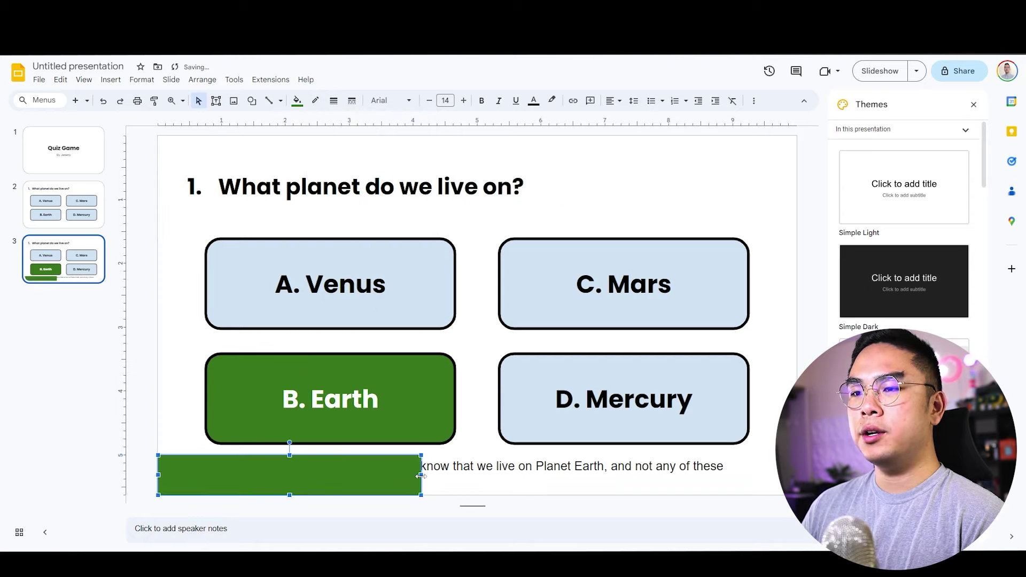
Step: Stretch the green rectangle across the slide bottom and send it behind the caption
drag(421, 475, 769, 476)
right_click(769, 477)
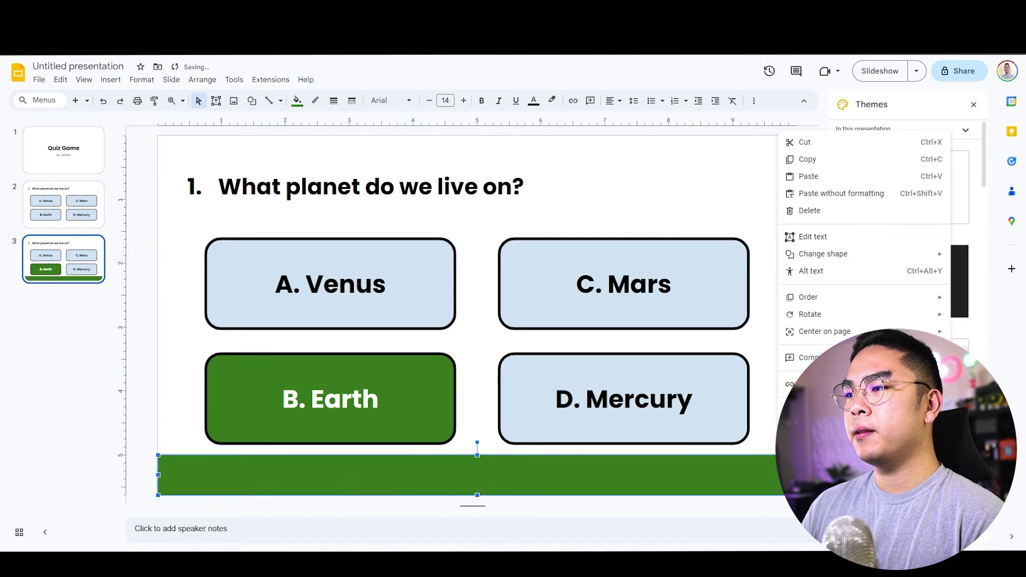
mouse_move(813, 305)
click(694, 352)
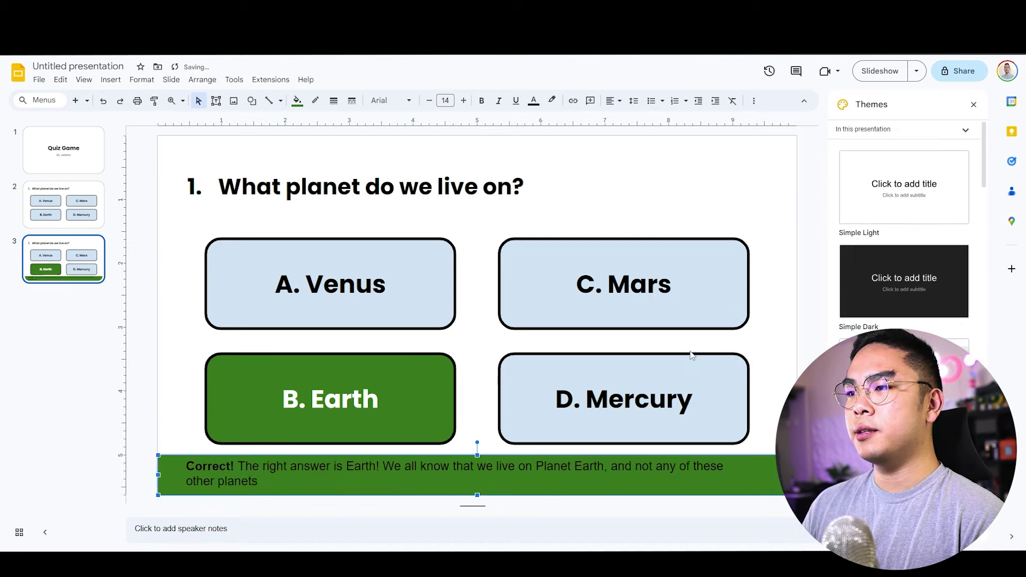
Step: Centre the caption text and break it onto two lines
click(440, 474)
drag(340, 454, 340, 456)
triple_click(324, 475)
click(614, 101)
click(628, 117)
click(436, 483)
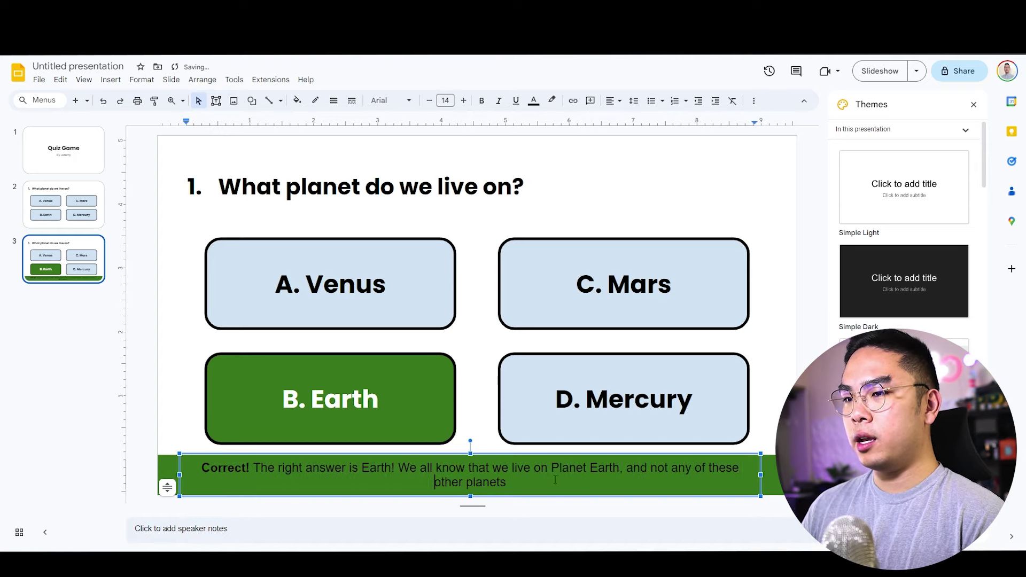
key(Return)
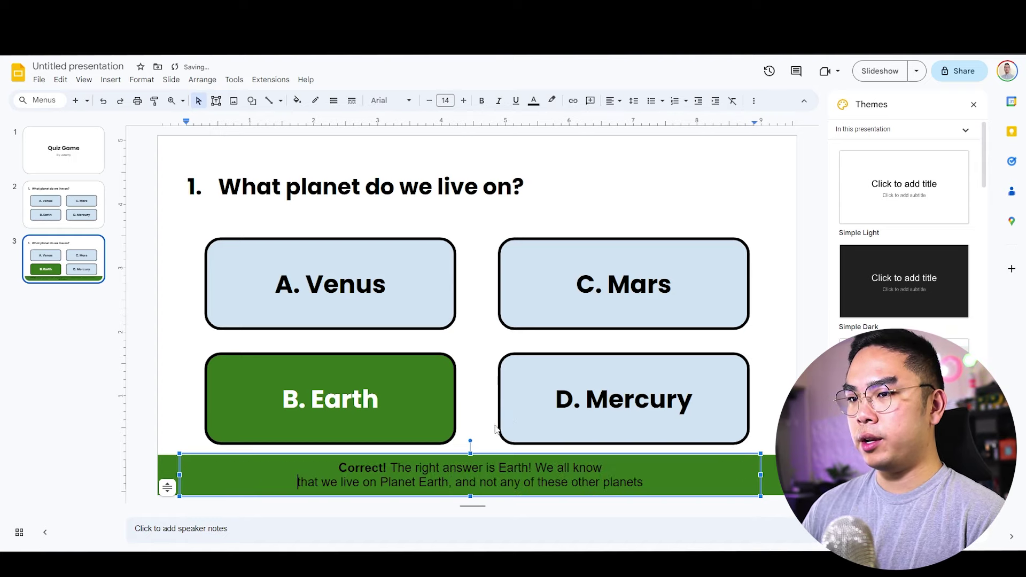
Step: Make both caption lines white
triple_click(450, 473)
key(ctrl+a)
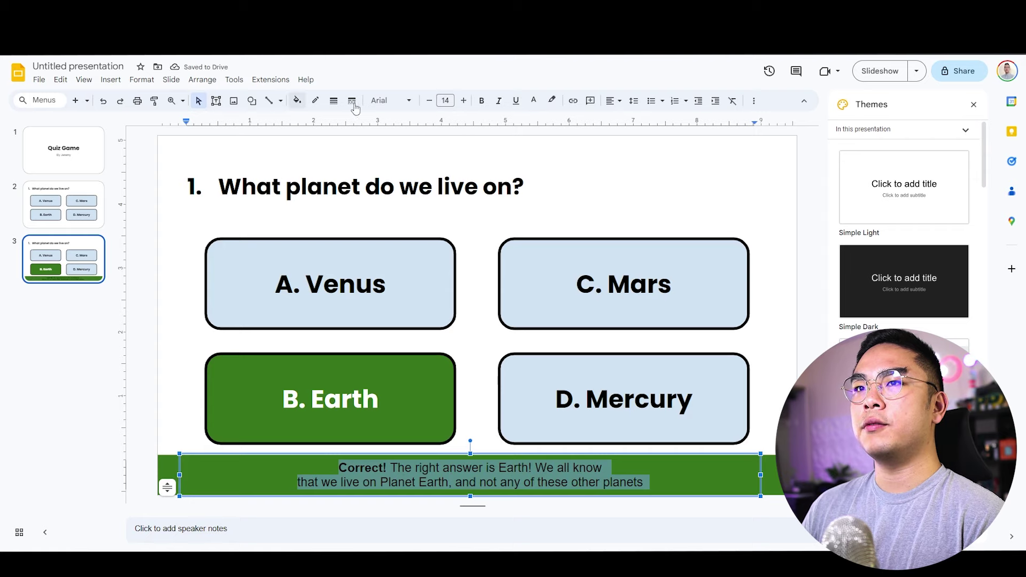
click(534, 100)
click(723, 183)
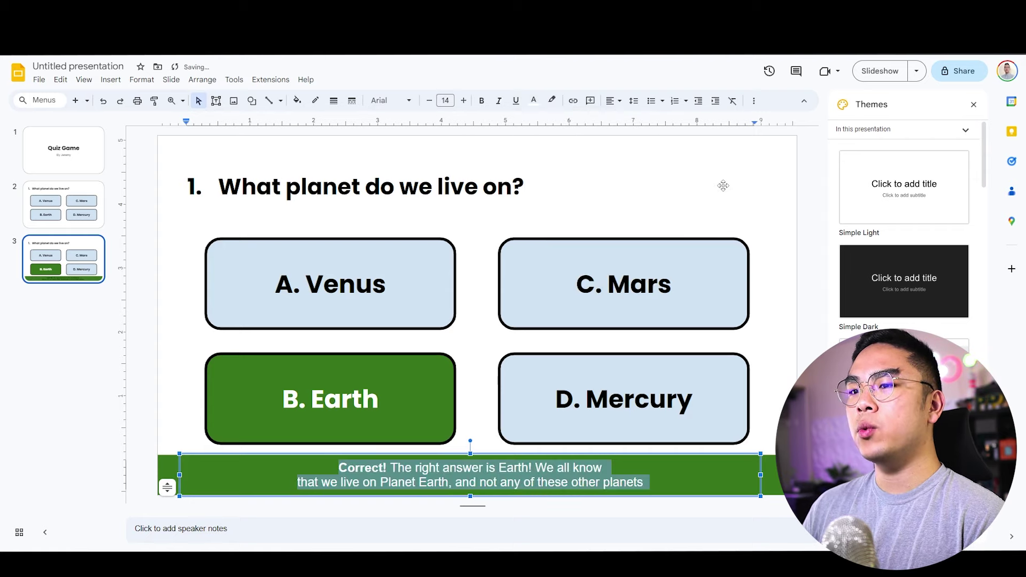
click(726, 186)
click(809, 275)
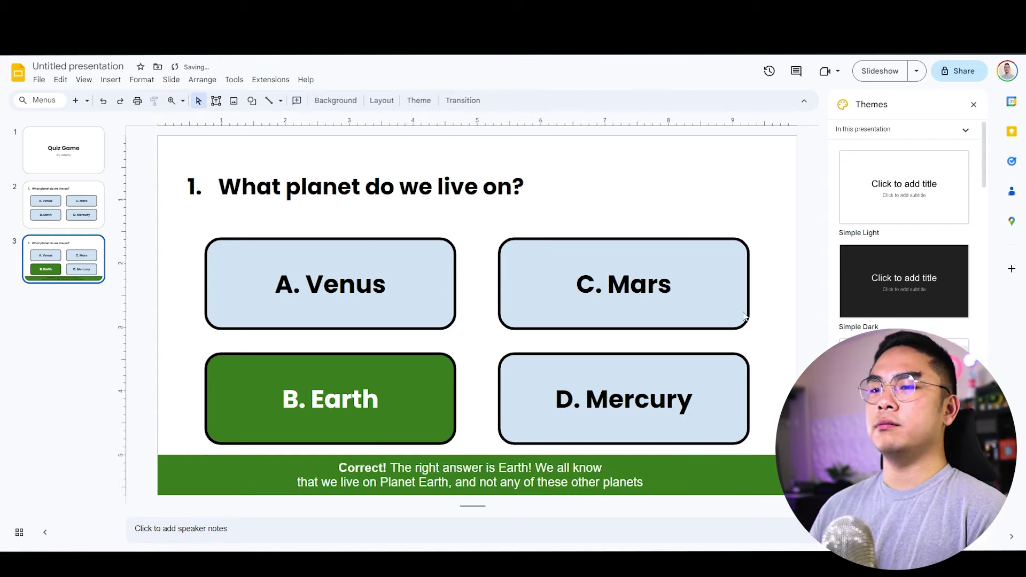